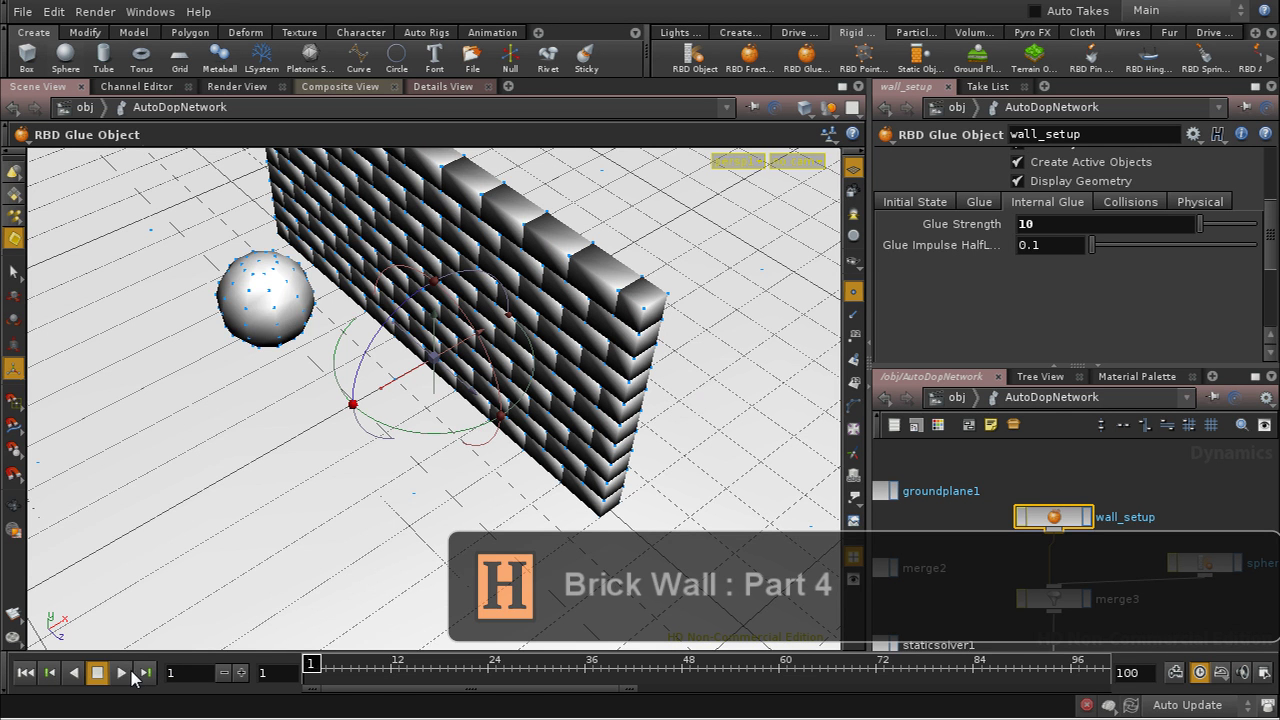
# - Play the Glue Strength 10 wall simulation and watch the sphere break bricks loose
pyautogui.click(122, 672)
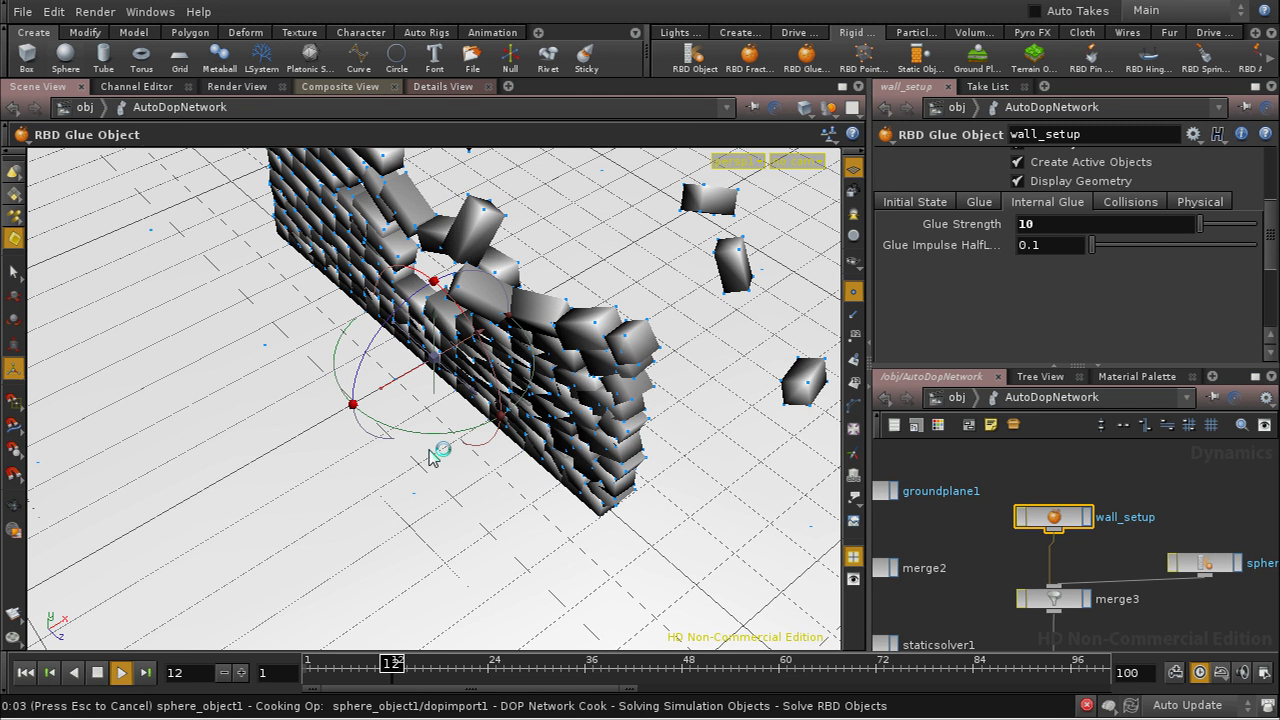
# - Stop playback at frame 14 and orbit and zoom around the wall to inspect interpenetrating bricks
pyautogui.click(98, 673)
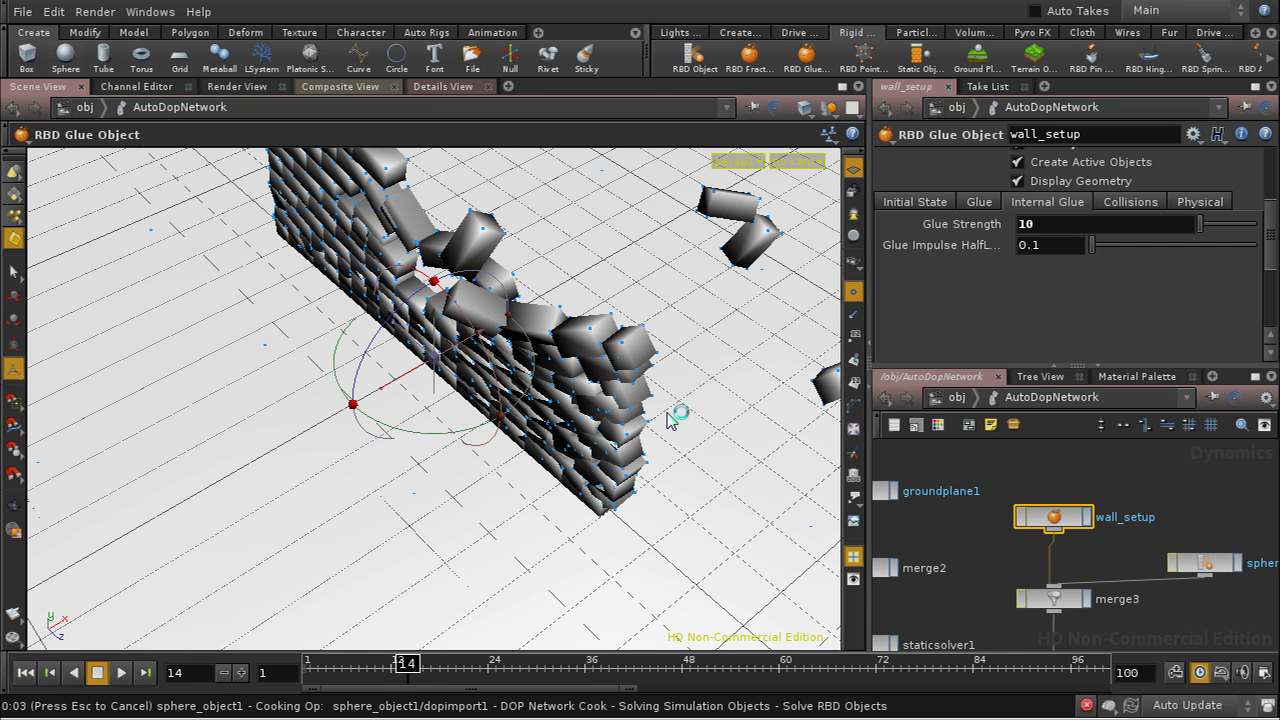
pyautogui.press('Escape')
pyautogui.moveTo(669, 417); pyautogui.dragTo(447, 401)
pyautogui.scroll(10, 447, 401)
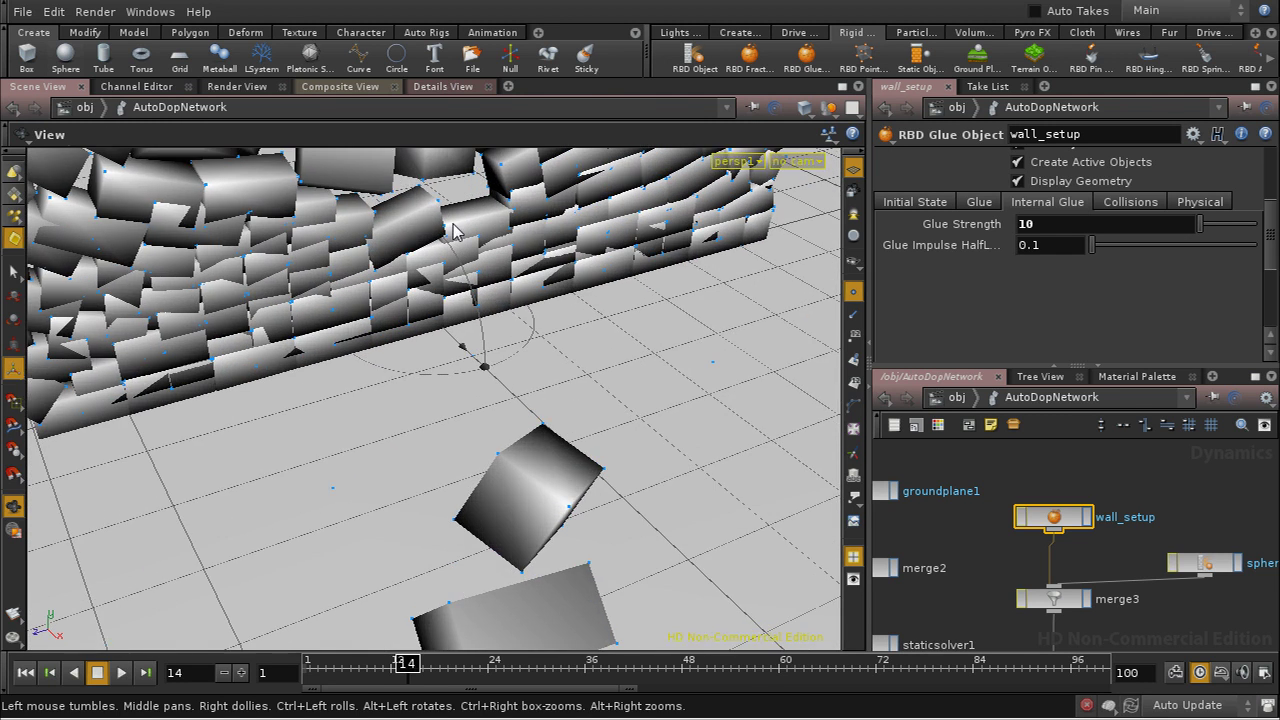
pyautogui.press('Return')
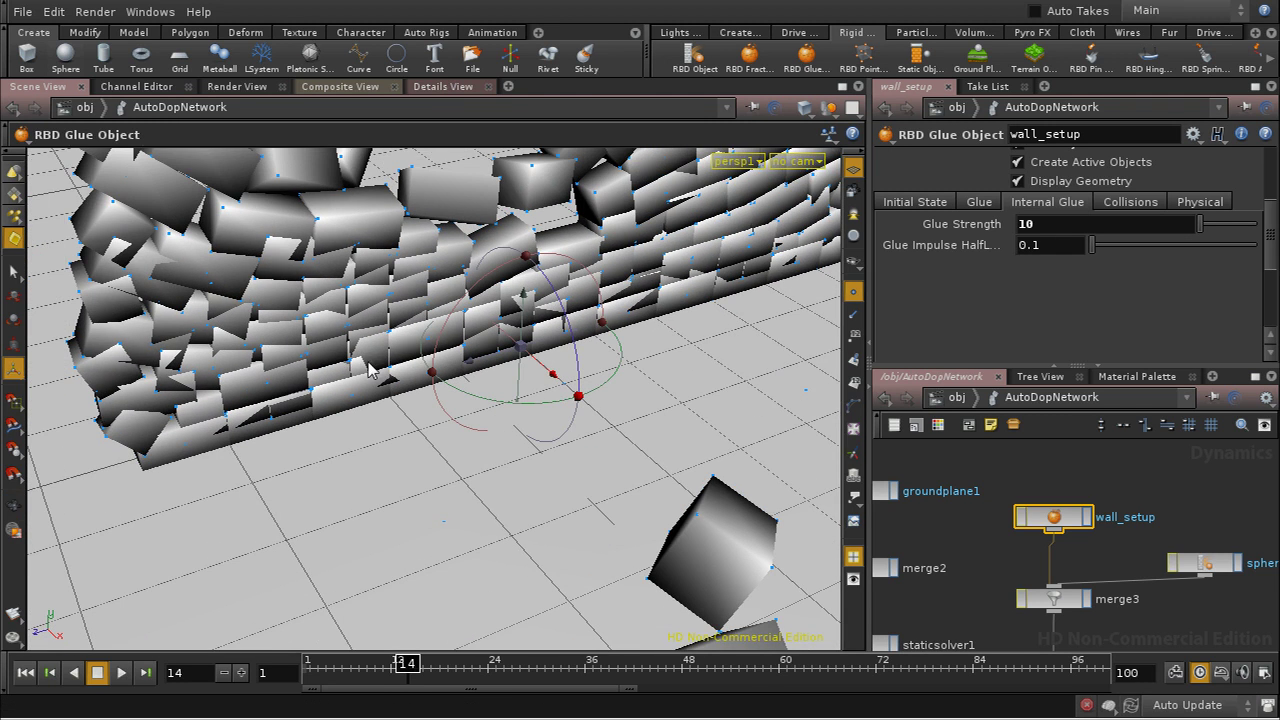
pyautogui.press('Escape')
pyautogui.scroll(-5, 651, 380)
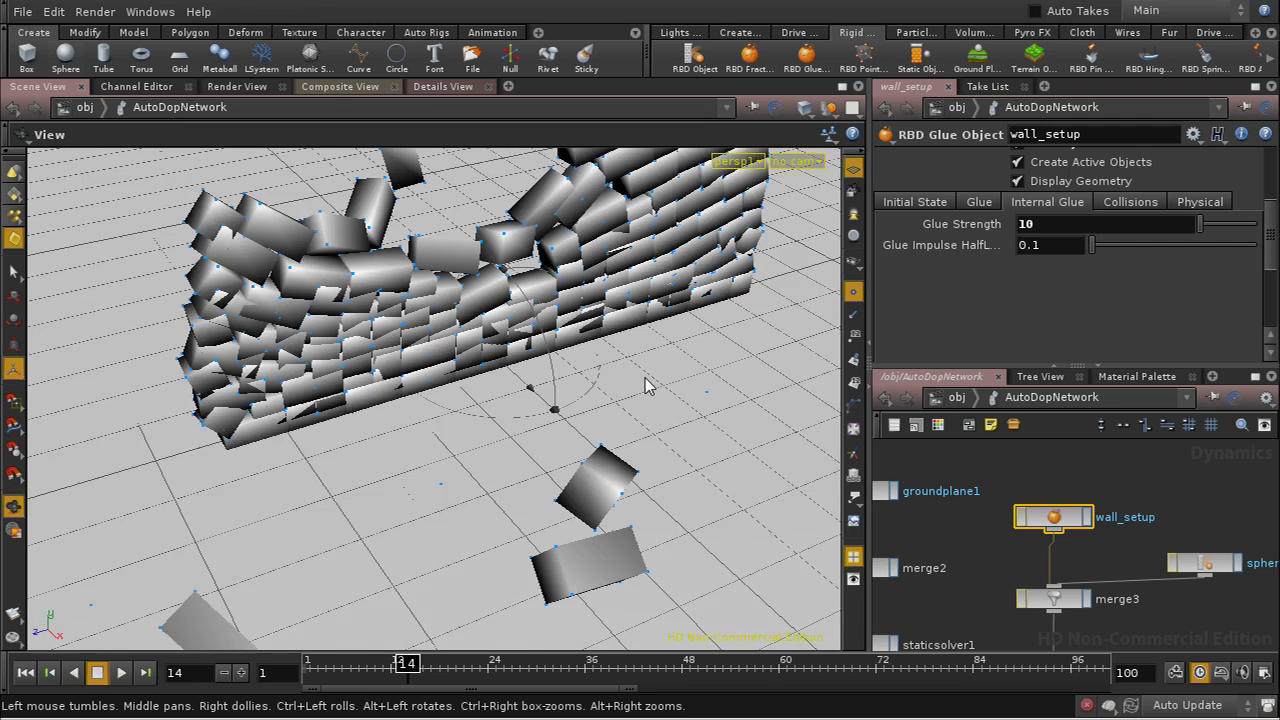
pyautogui.moveTo(651, 380); pyautogui.dragTo(646, 414)
pyautogui.scroll(4, 610, 378)
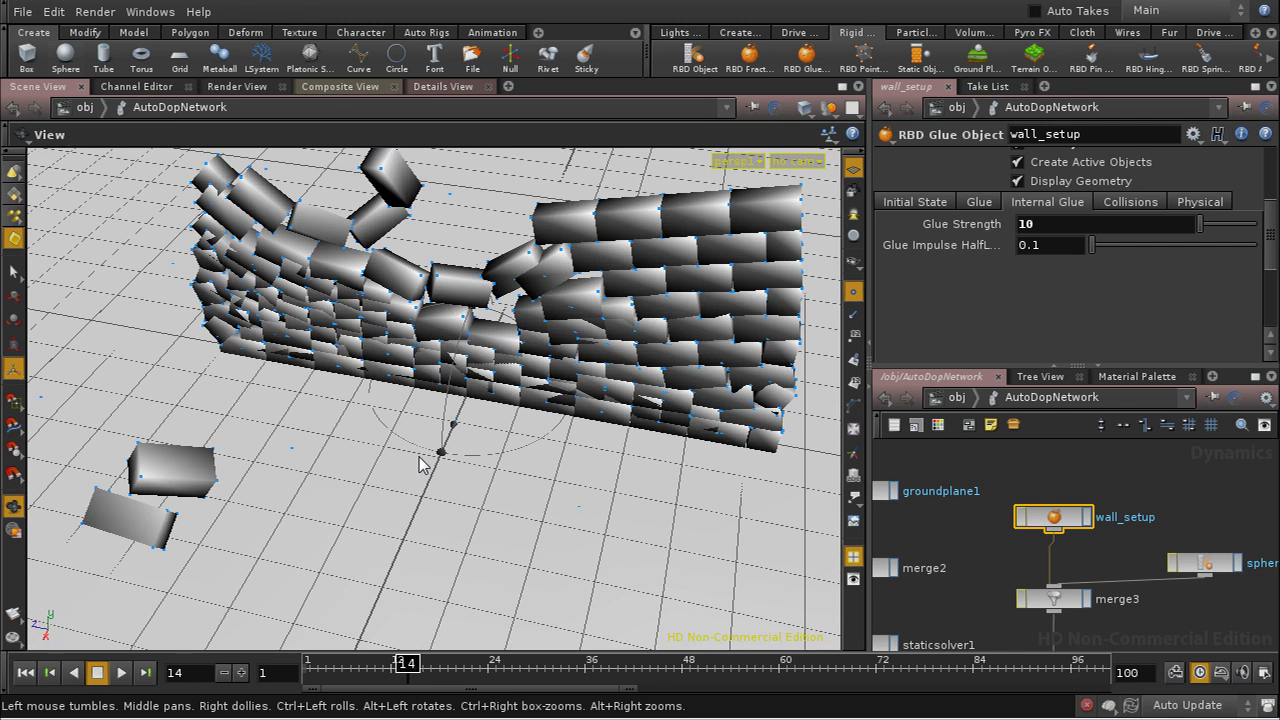
pyautogui.moveTo(397, 457); pyautogui.dragTo(503, 410)
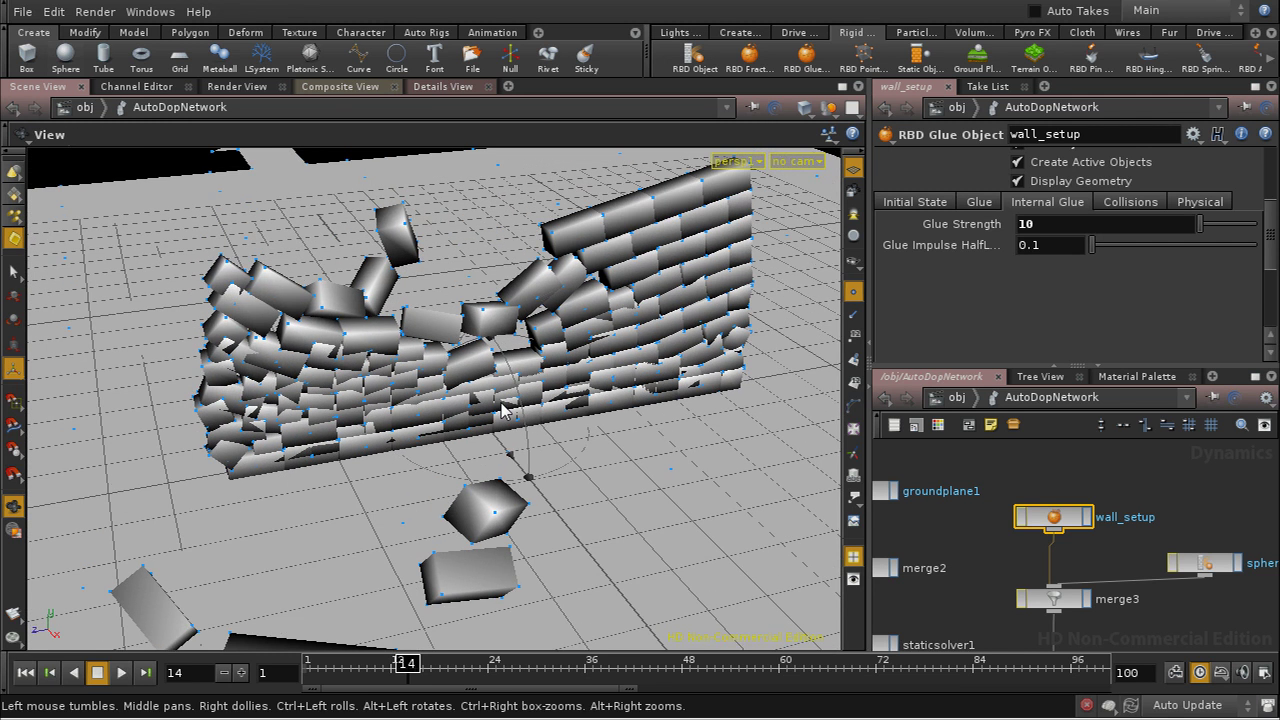
pyautogui.press('Return')
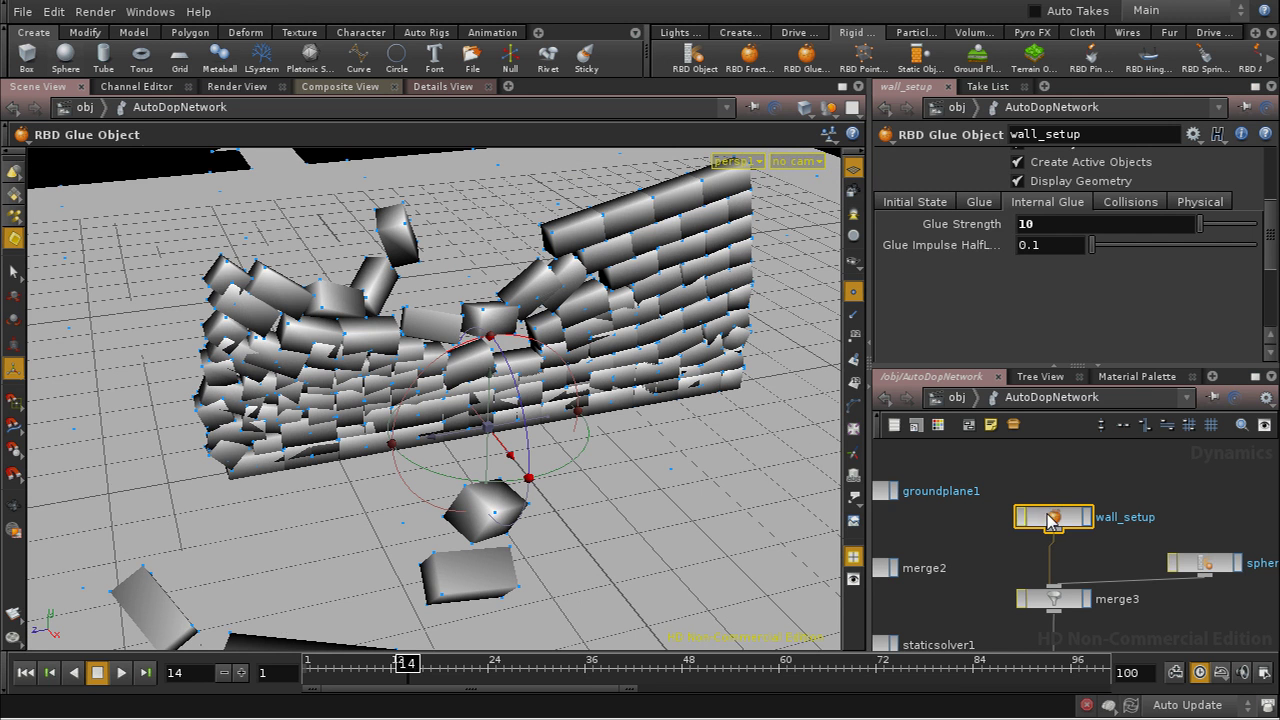
# - Set wall_setup's collision Surface Representation from Points to Edges and rewind to frame 1
pyautogui.click(1140, 204)
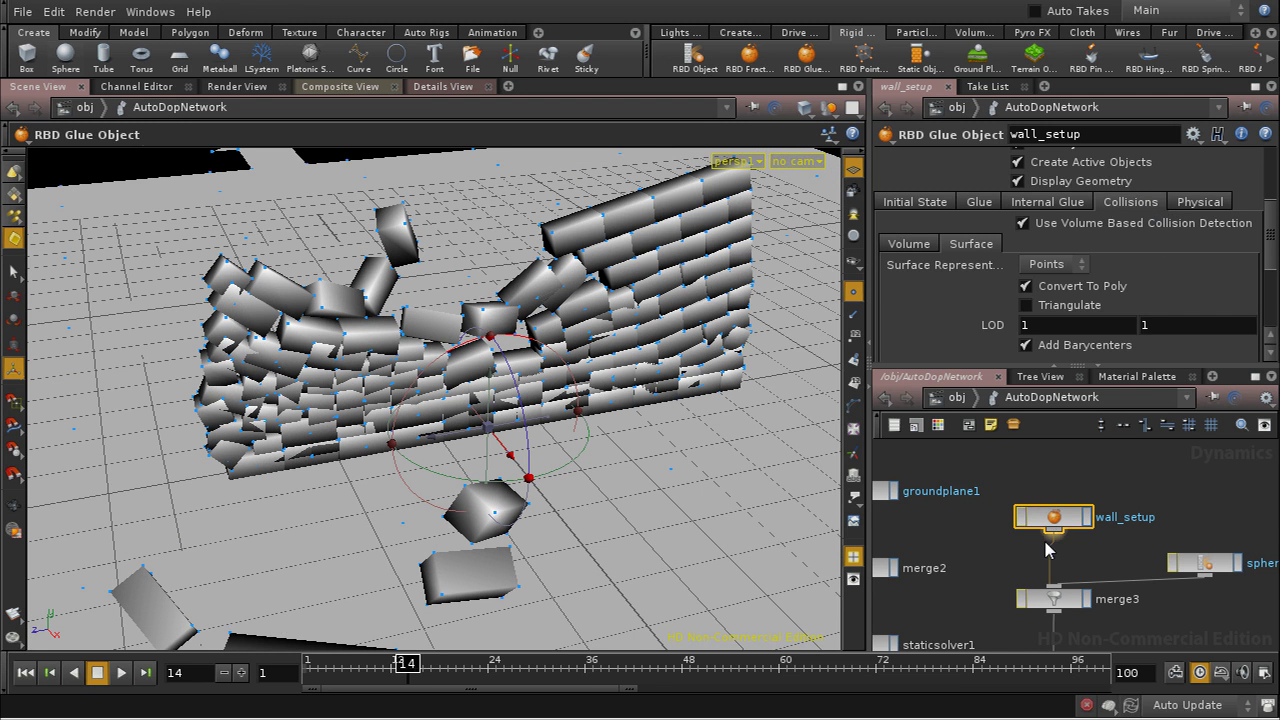
pyautogui.click(920, 244)
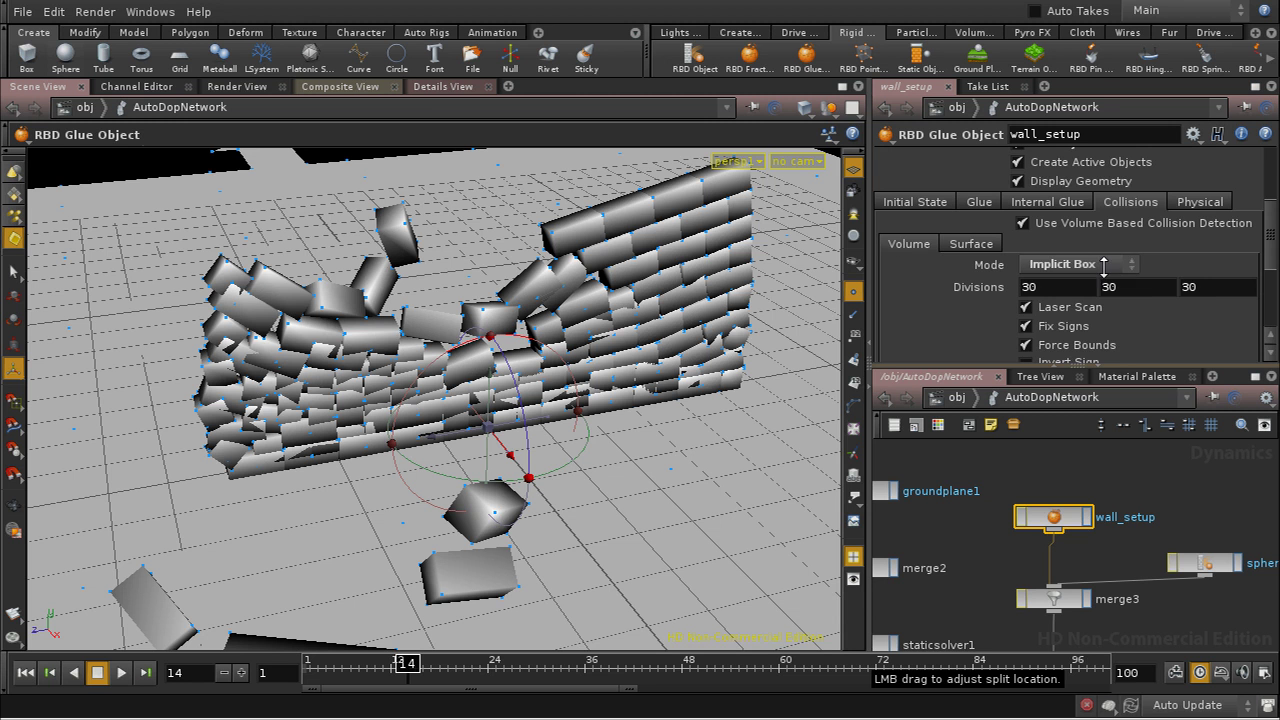
pyautogui.click(971, 244)
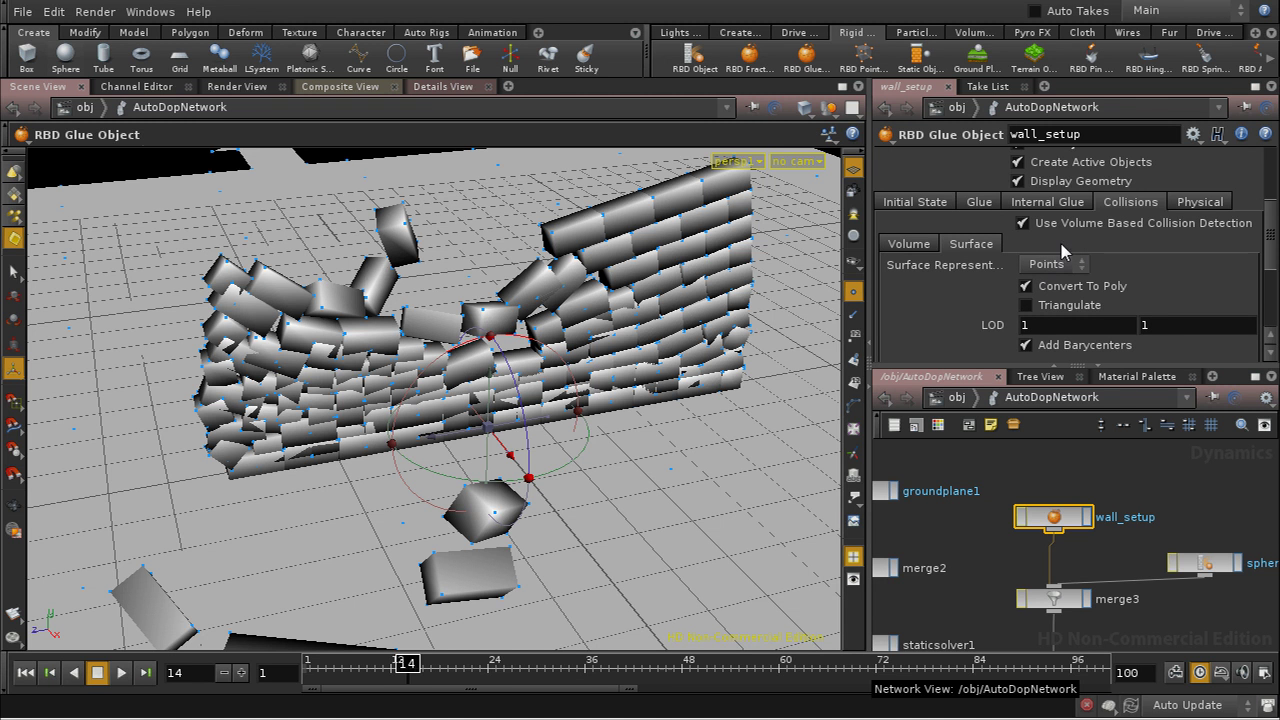
pyautogui.click(855, 335)
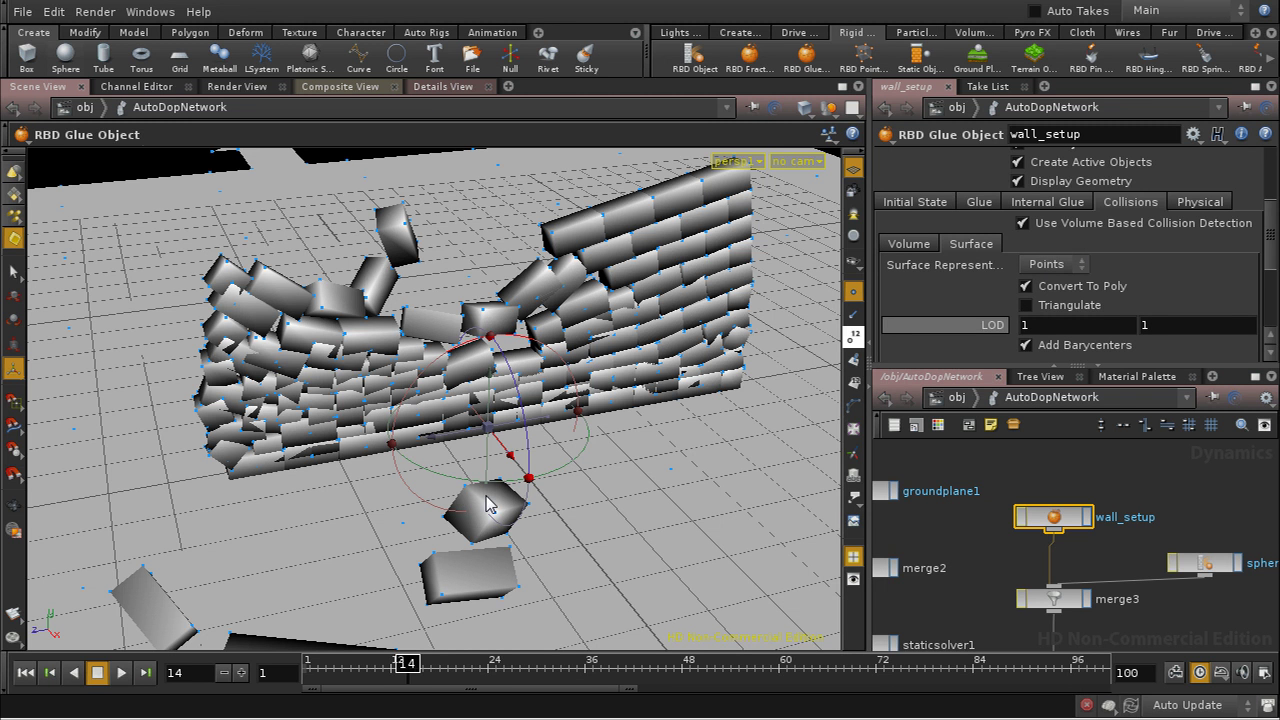
pyautogui.click(1078, 266)
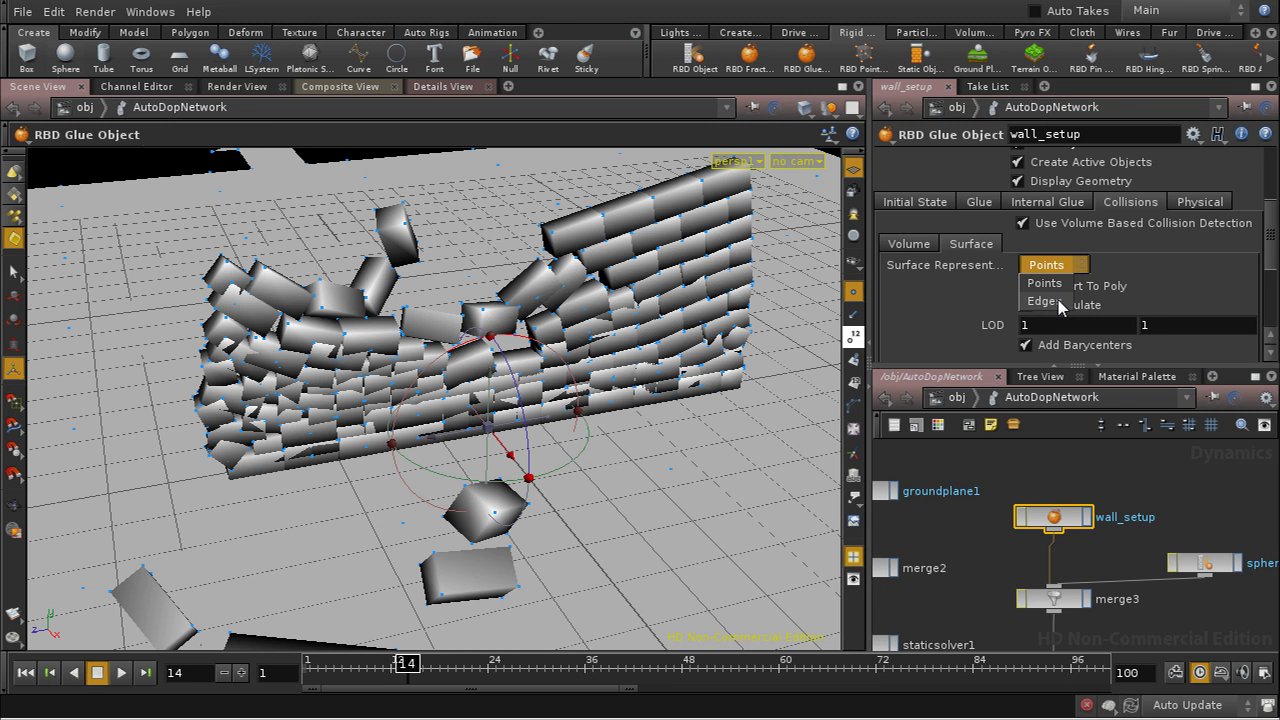
pyautogui.click(1060, 305)
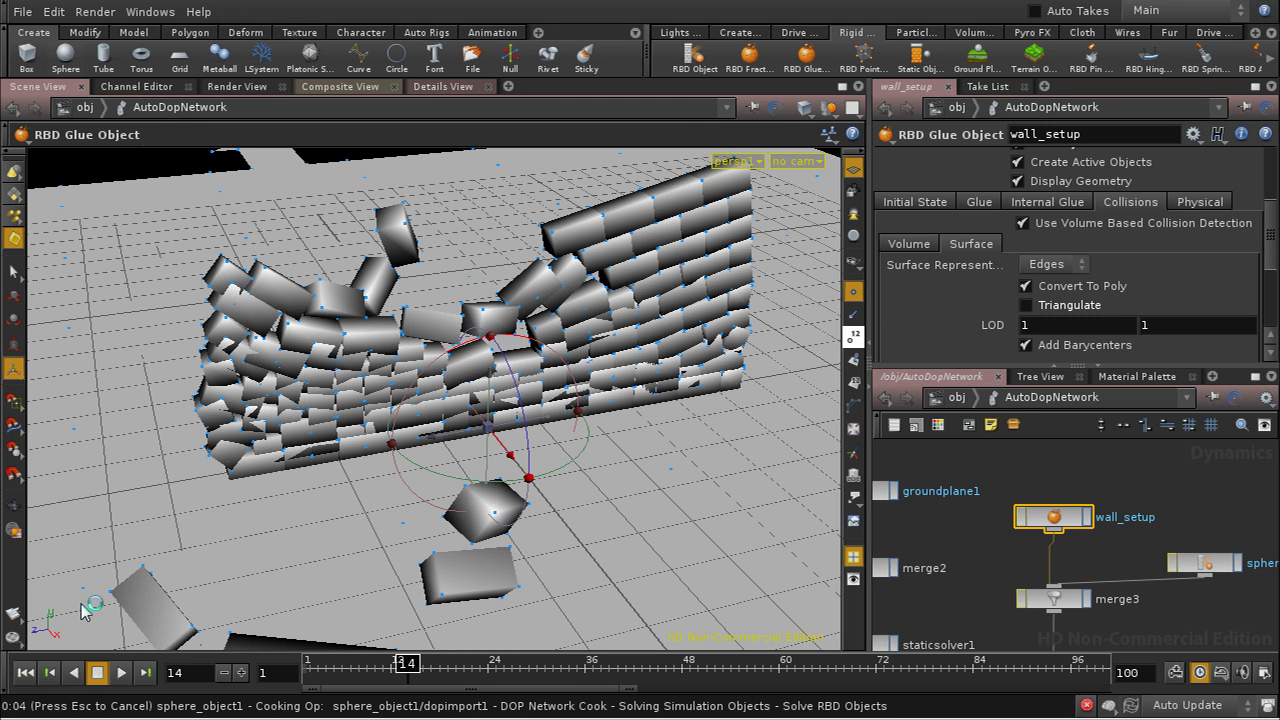
pyautogui.click(24, 673)
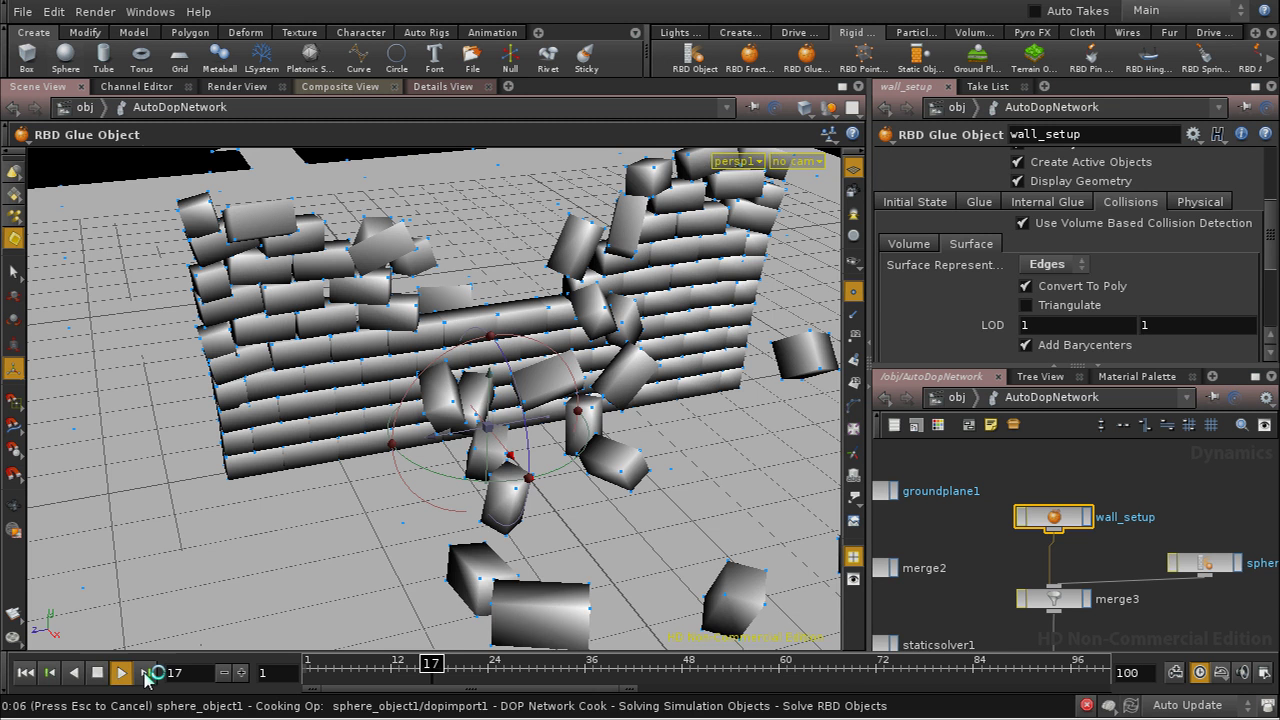
# - Stop the Edges-collision re-run at frame 22 to review the cleanly separated bricks
pyautogui.click(98, 674)
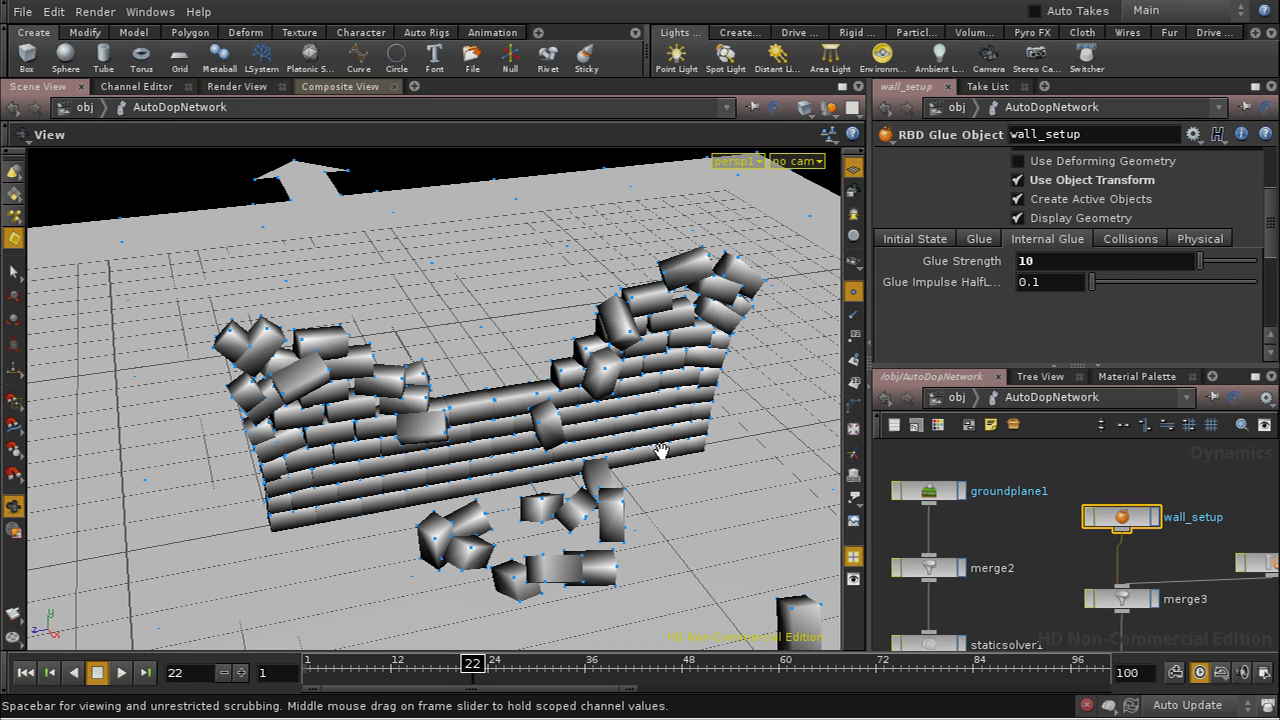
# - Rewind the simulation to frame 1 and orbit to a lower, frontal view of the wall
pyautogui.moveTo(1055, 596); pyautogui.dragTo(1043, 568, button='middle')
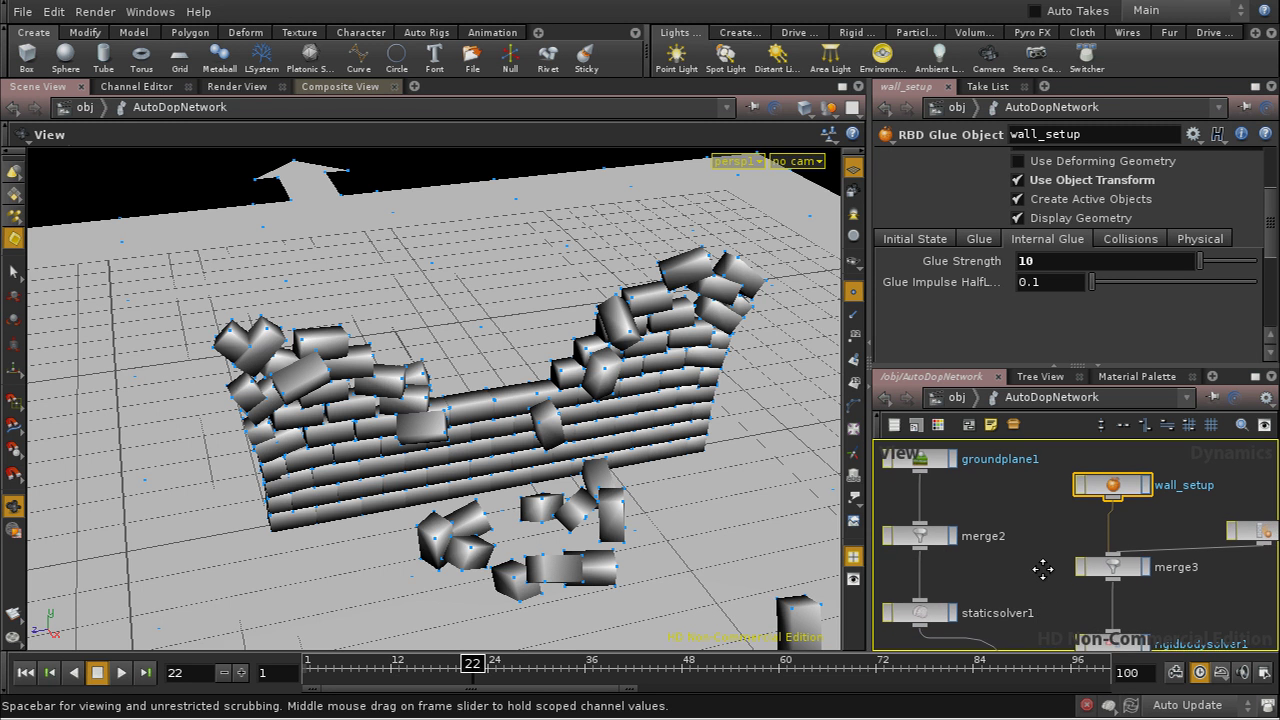
pyautogui.click(25, 673)
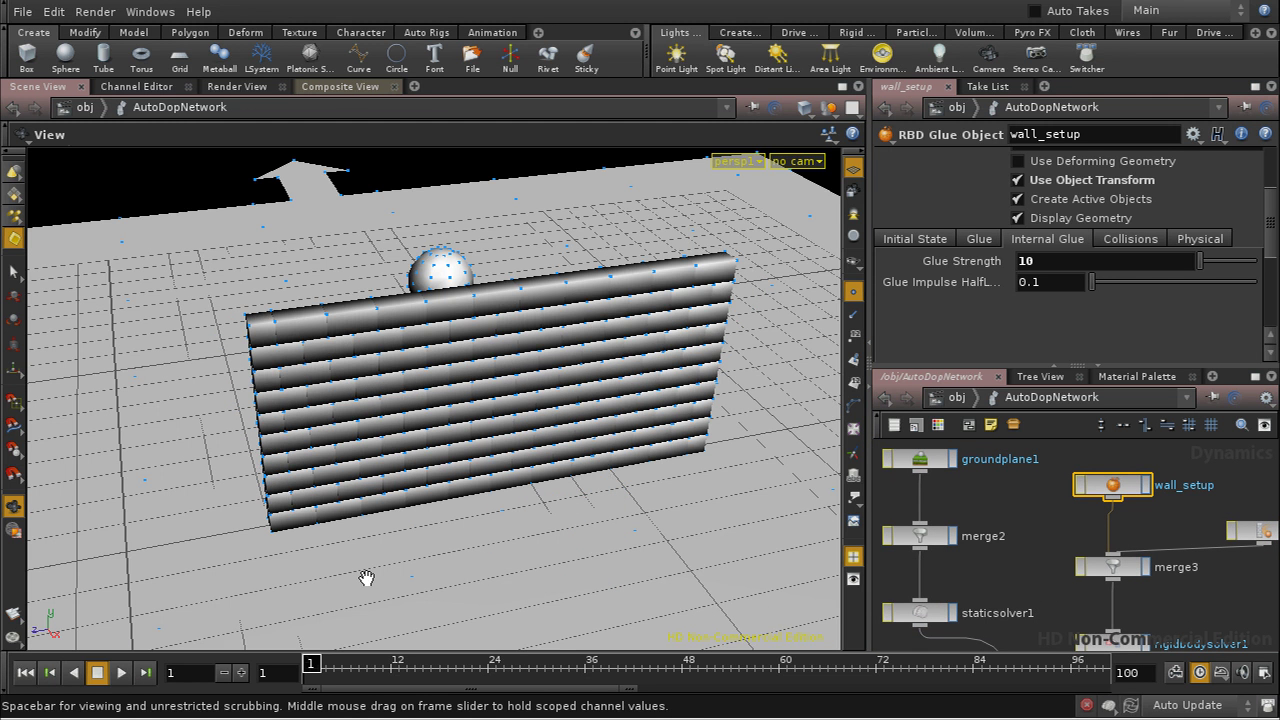
pyautogui.press('space')
pyautogui.moveTo(489, 549); pyautogui.dragTo(486, 496)
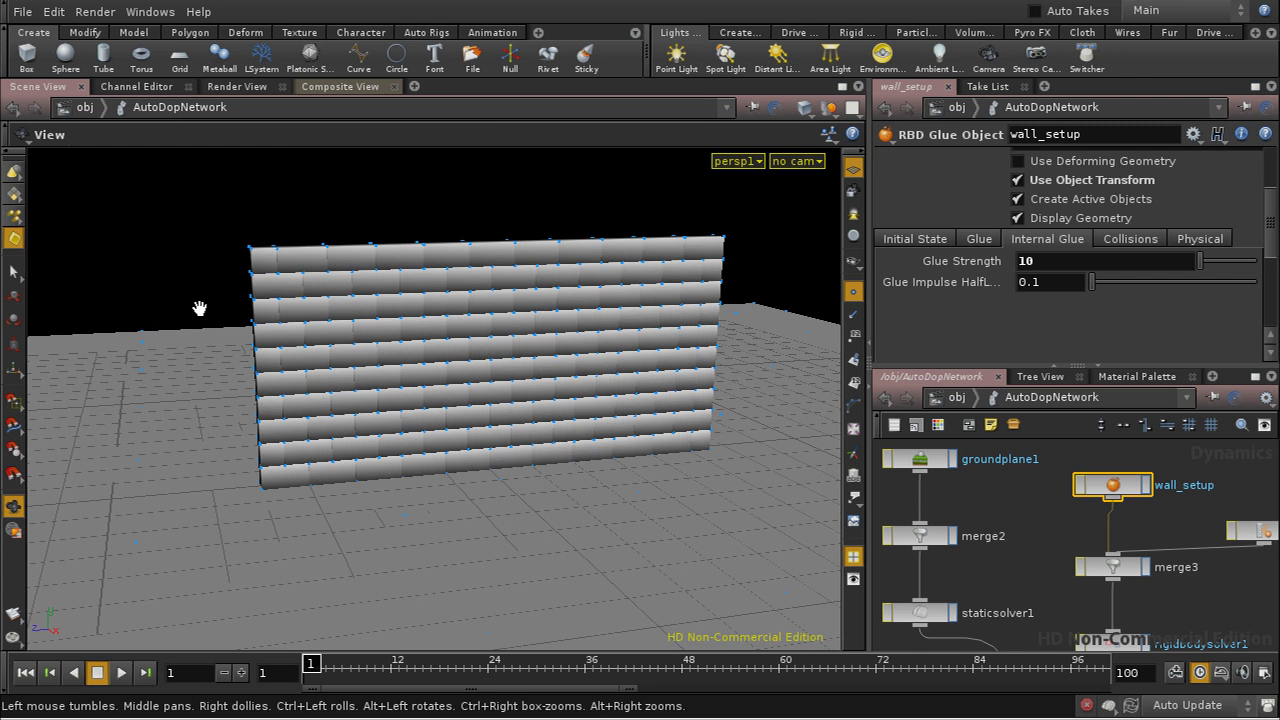
# - Switch the Select tool to Brush Picking and paint over the wall's upper-left bricks
pyautogui.click(14, 271)
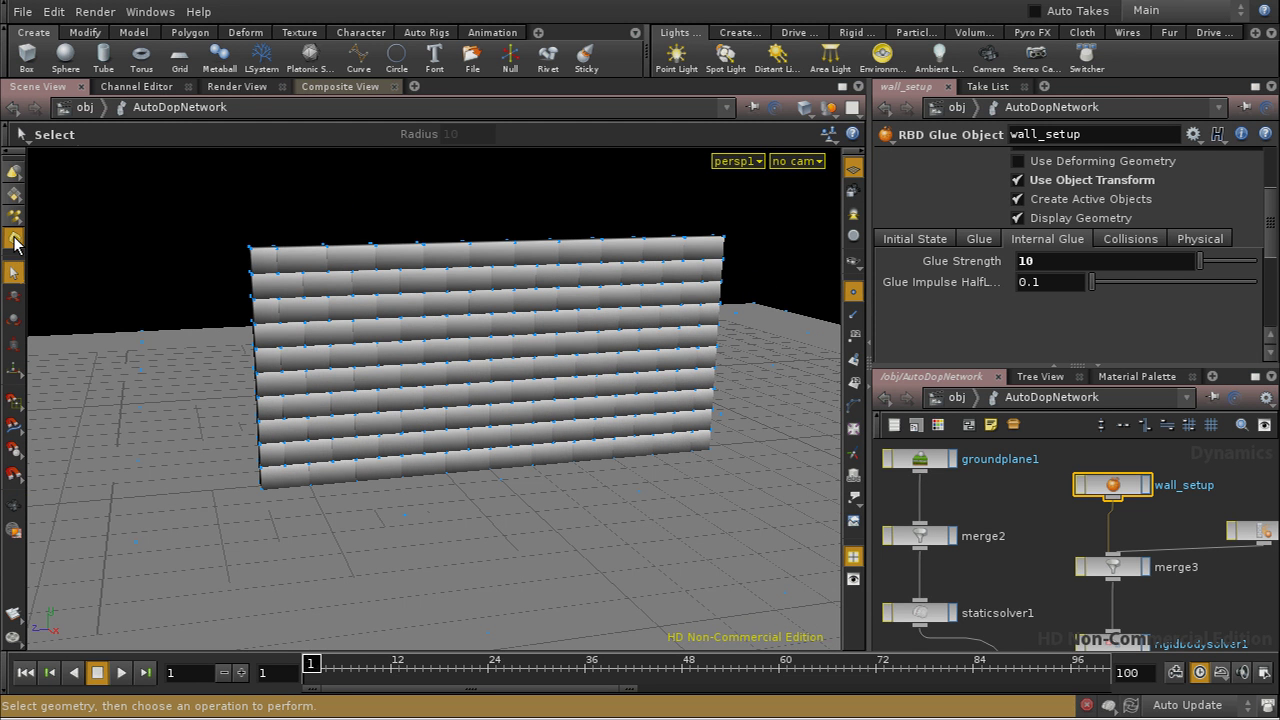
pyautogui.click(14, 242)
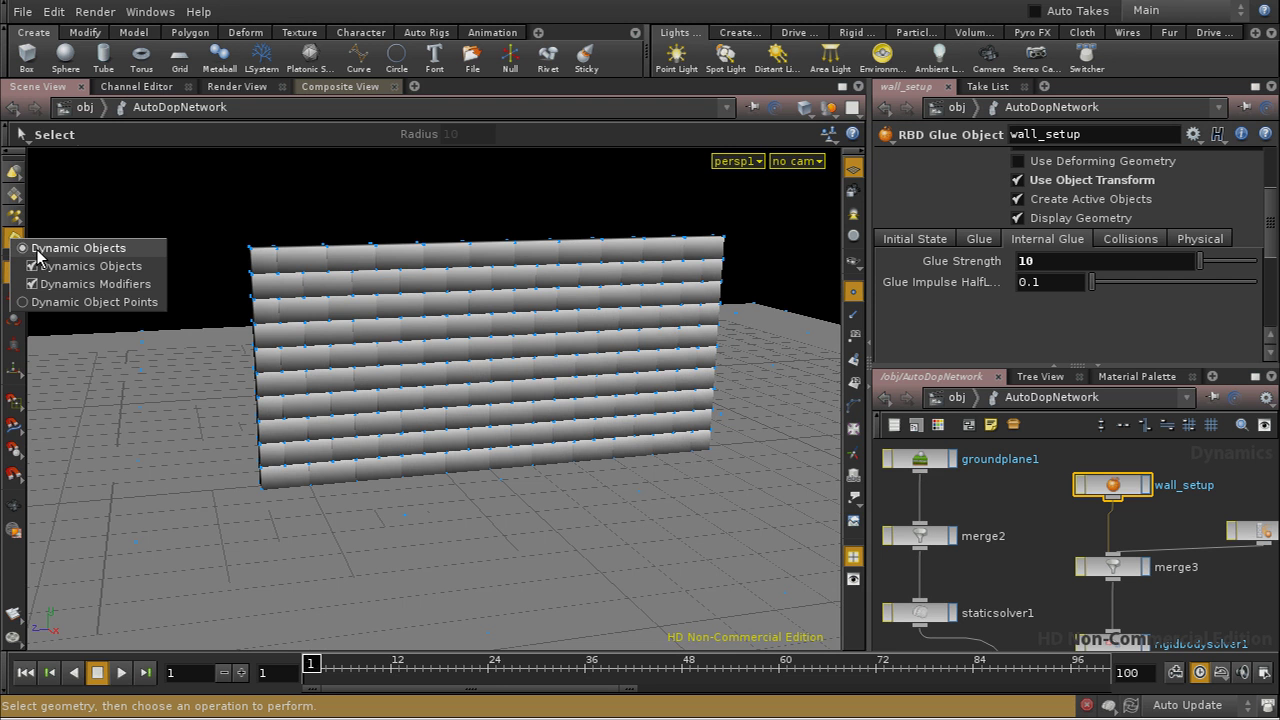
pyautogui.click(46, 377)
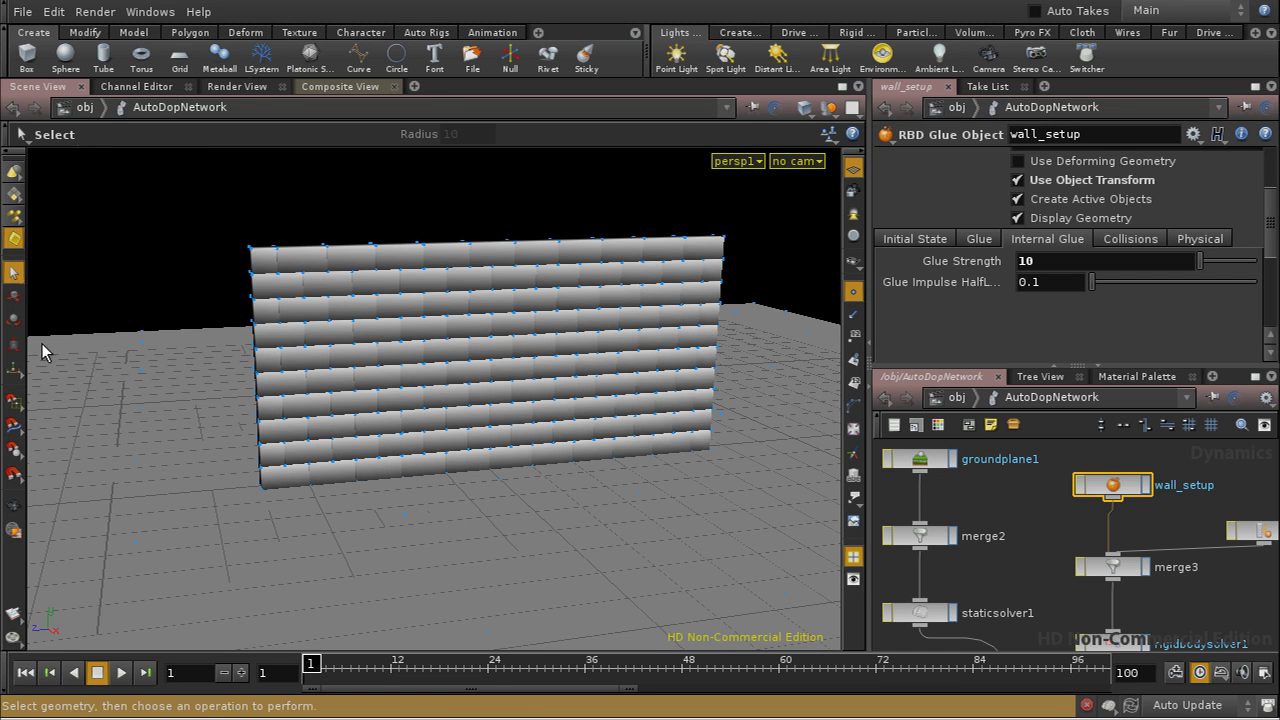
pyautogui.click(14, 275)
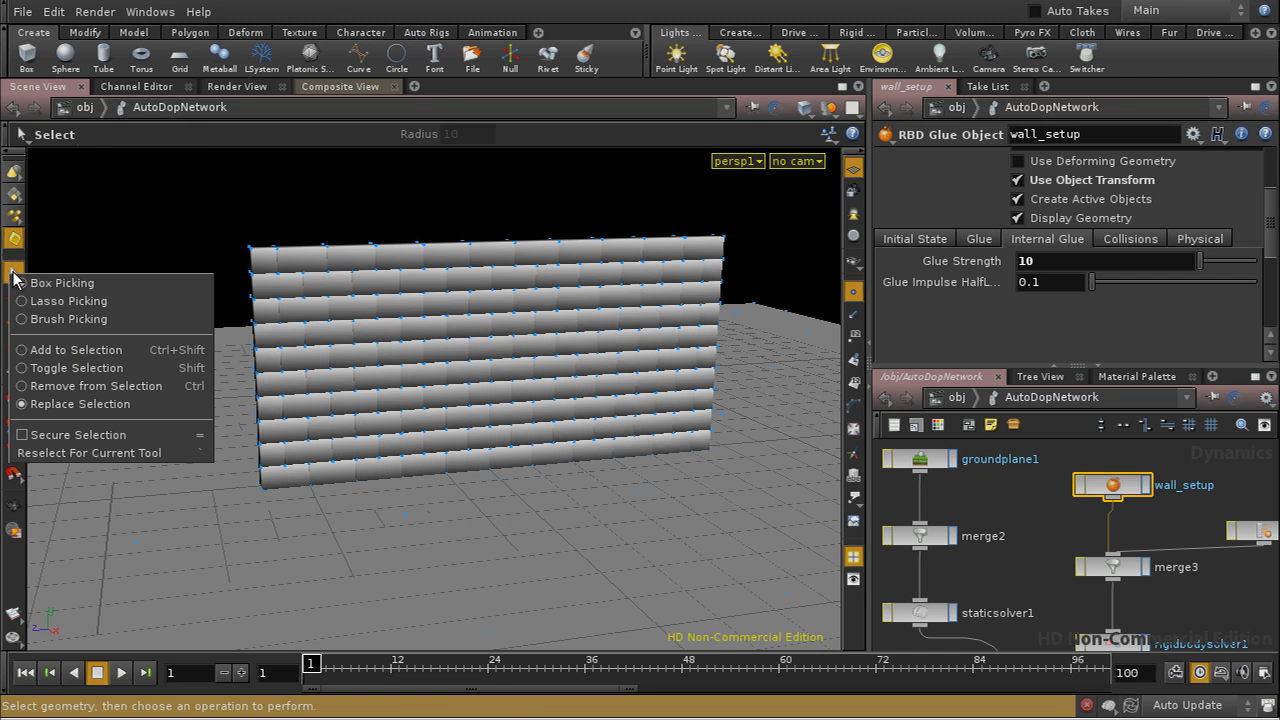
pyautogui.click(58, 319)
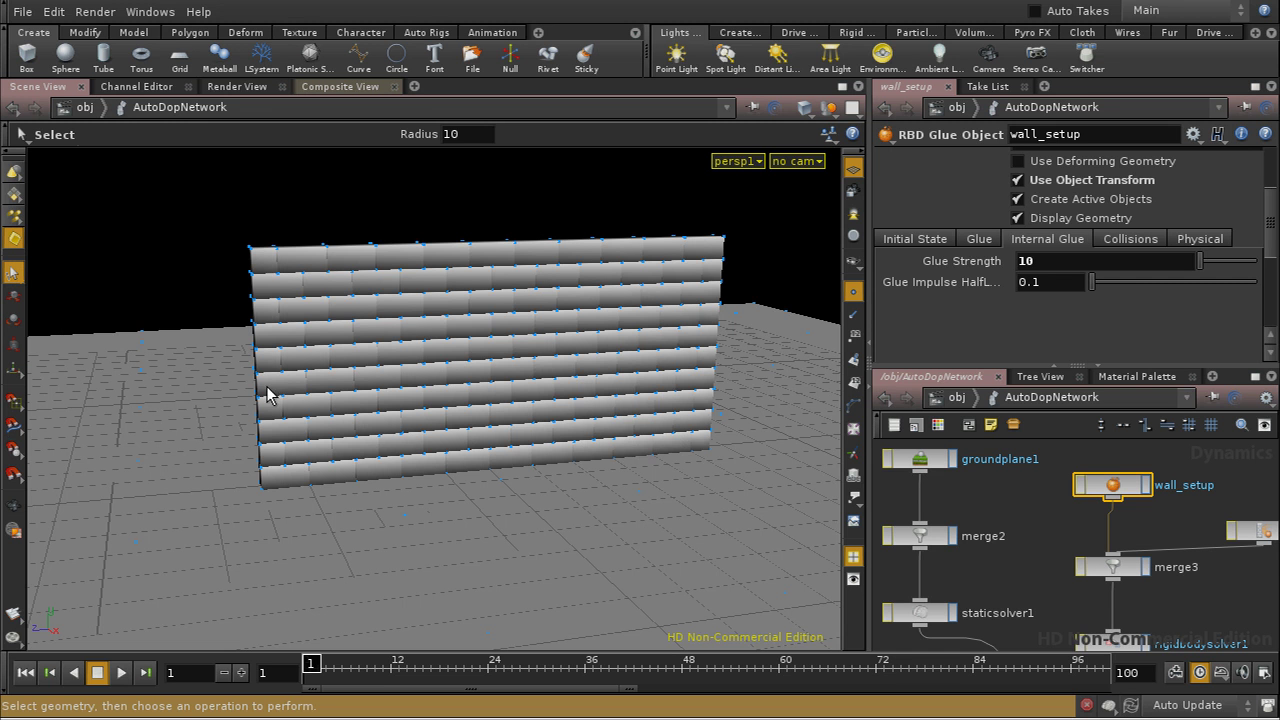
pyautogui.moveTo(271, 263)
pyautogui.mouseDown()
pyautogui.moveTo(311, 353)
pyautogui.moveTo(289, 357)
pyautogui.moveTo(294, 458)
pyautogui.moveTo(321, 411)
pyautogui.moveTo(307, 416)
pyautogui.moveTo(317, 386)
pyautogui.moveTo(313, 426)
pyautogui.moveTo(282, 446)
pyautogui.moveTo(311, 478)
pyautogui.moveTo(351, 473)
pyautogui.moveTo(372, 451)
pyautogui.moveTo(372, 464)
pyautogui.moveTo(363, 443)
pyautogui.moveTo(392, 428)
pyautogui.moveTo(409, 474)
pyautogui.moveTo(413, 428)
pyautogui.moveTo(448, 458)
pyautogui.moveTo(444, 401)
pyautogui.moveTo(487, 443)
pyautogui.moveTo(537, 451)
pyautogui.moveTo(534, 404)
pyautogui.moveTo(507, 424)
pyautogui.moveTo(608, 448)
pyautogui.moveTo(566, 412)
pyautogui.moveTo(591, 382)
pyautogui.moveTo(613, 412)
pyautogui.moveTo(628, 386)
pyautogui.moveTo(666, 408)
pyautogui.moveTo(691, 396)
pyautogui.moveTo(707, 257)
pyautogui.moveTo(691, 253)
pyautogui.moveTo(672, 297)
pyautogui.moveTo(703, 397)
pyautogui.moveTo(678, 372)
pyautogui.moveTo(662, 440)
pyautogui.moveTo(589, 462)
pyautogui.moveTo(372, 464)
pyautogui.moveTo(722, 438)
pyautogui.moveTo(724, 272)
pyautogui.mouseUp()
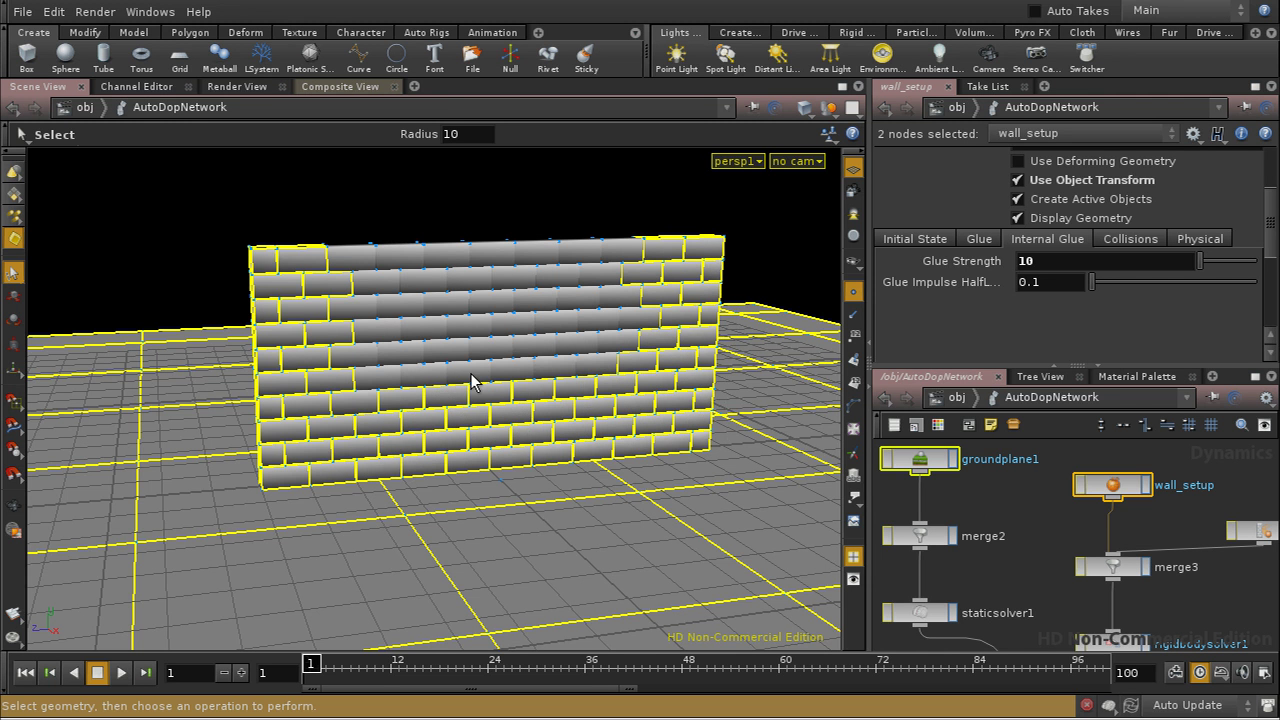
# - Add a Group Dynamic Objects node under gravity1 and rename it still_objects
pyautogui.press('Tab')
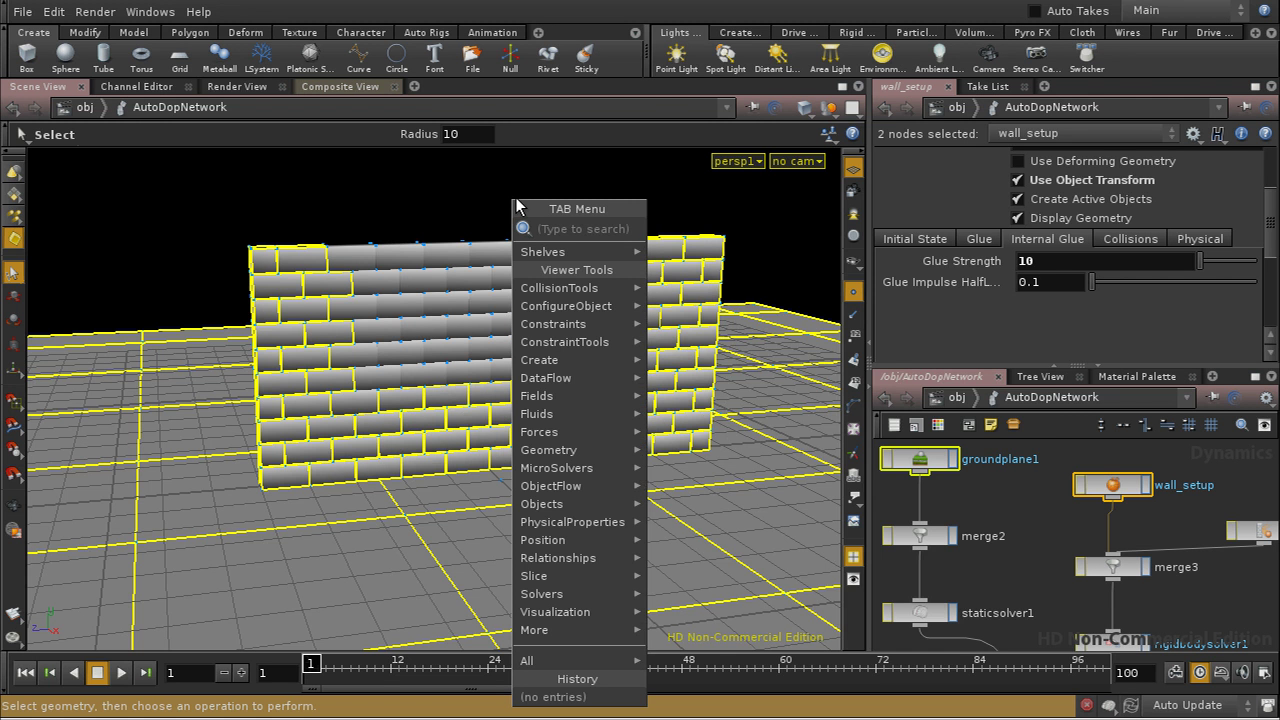
pyautogui.write('Gravity')
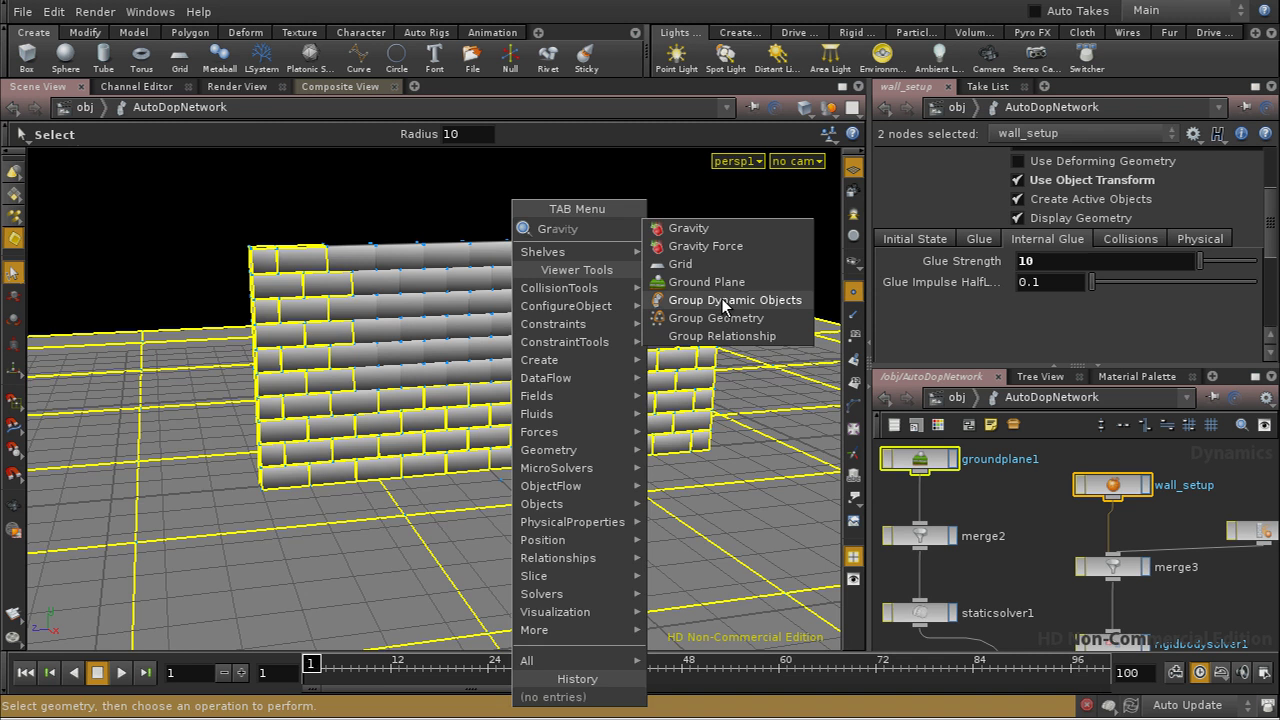
pyautogui.click(722, 302)
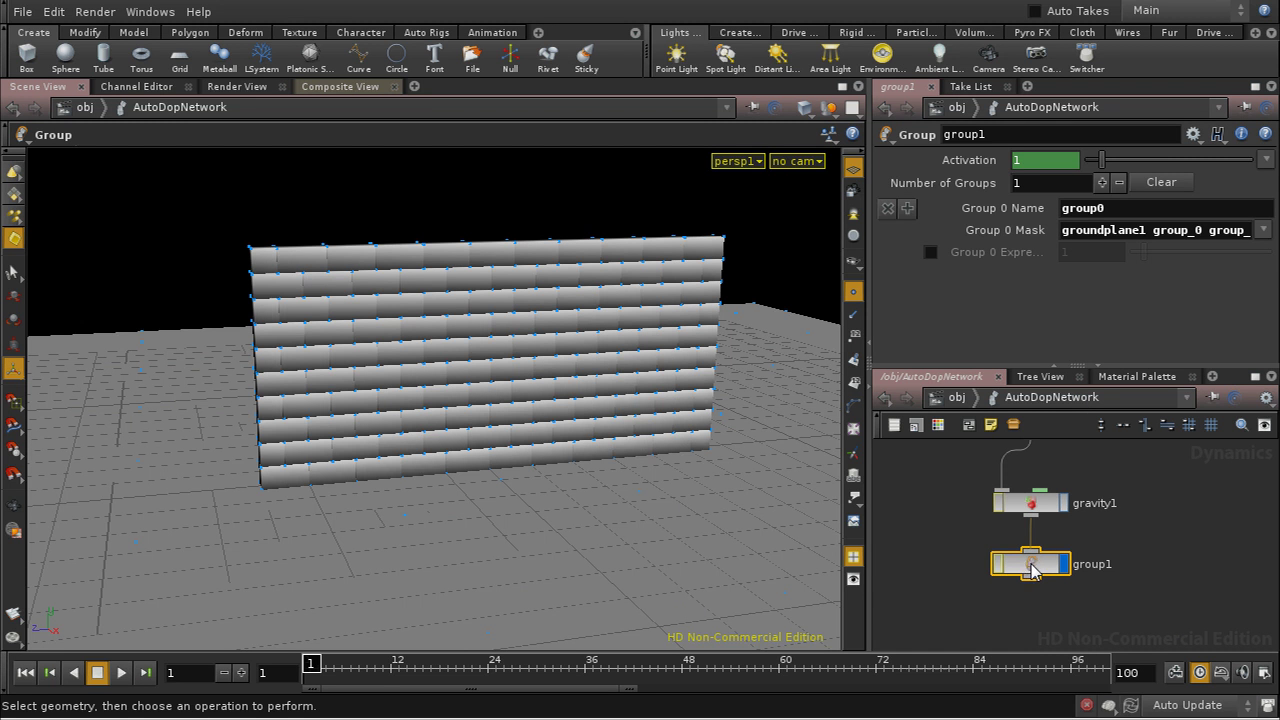
pyautogui.doubleClick(1002, 137)
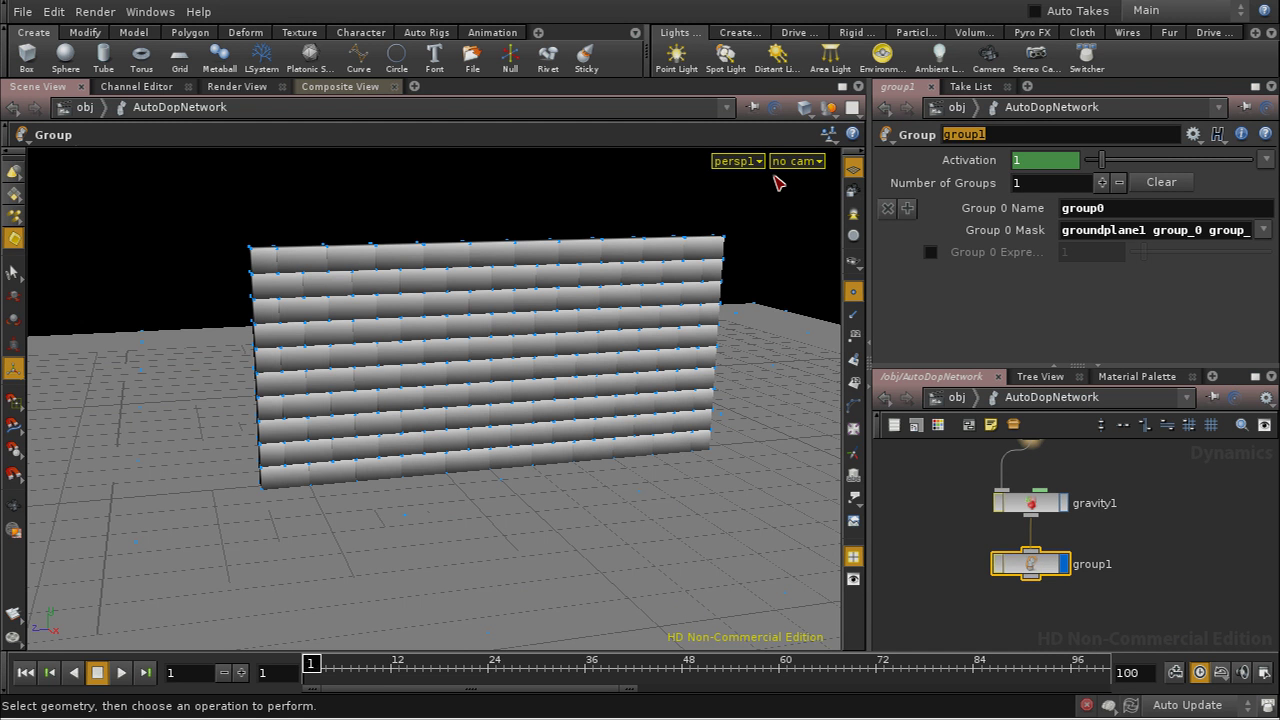
pyautogui.write('still_objects')
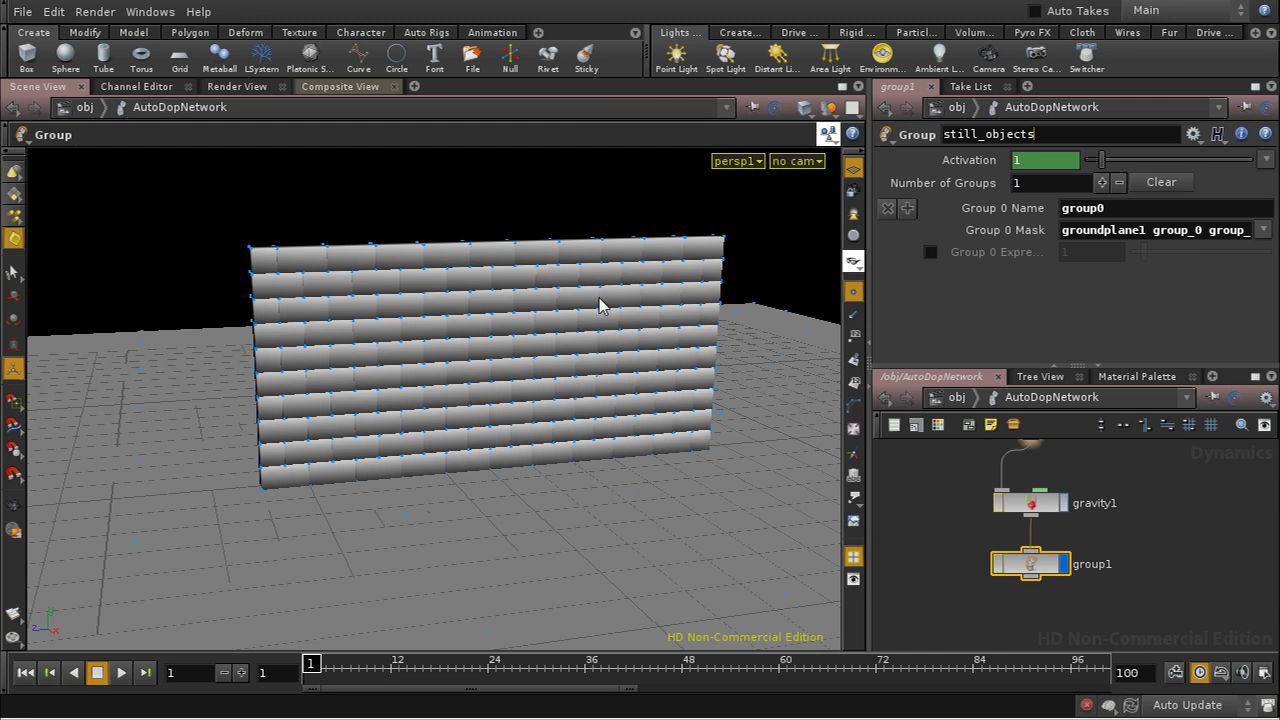
pyautogui.press('Return')
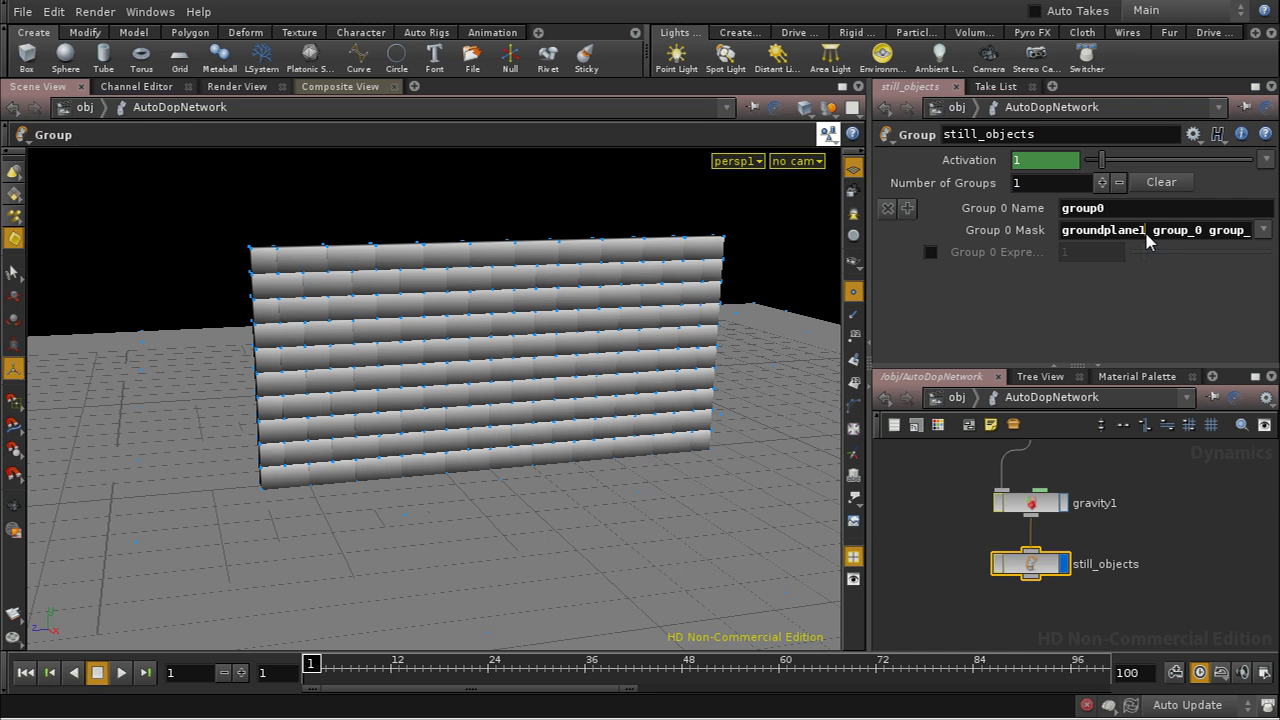
# - Remove groundplane1 from the Group 0 Mask and set Group 0 Name to $OS
pyautogui.click(1148, 234)
pyautogui.moveTo(1148, 234); pyautogui.dragTo(1037, 236)
pyautogui.press('BackSpace')
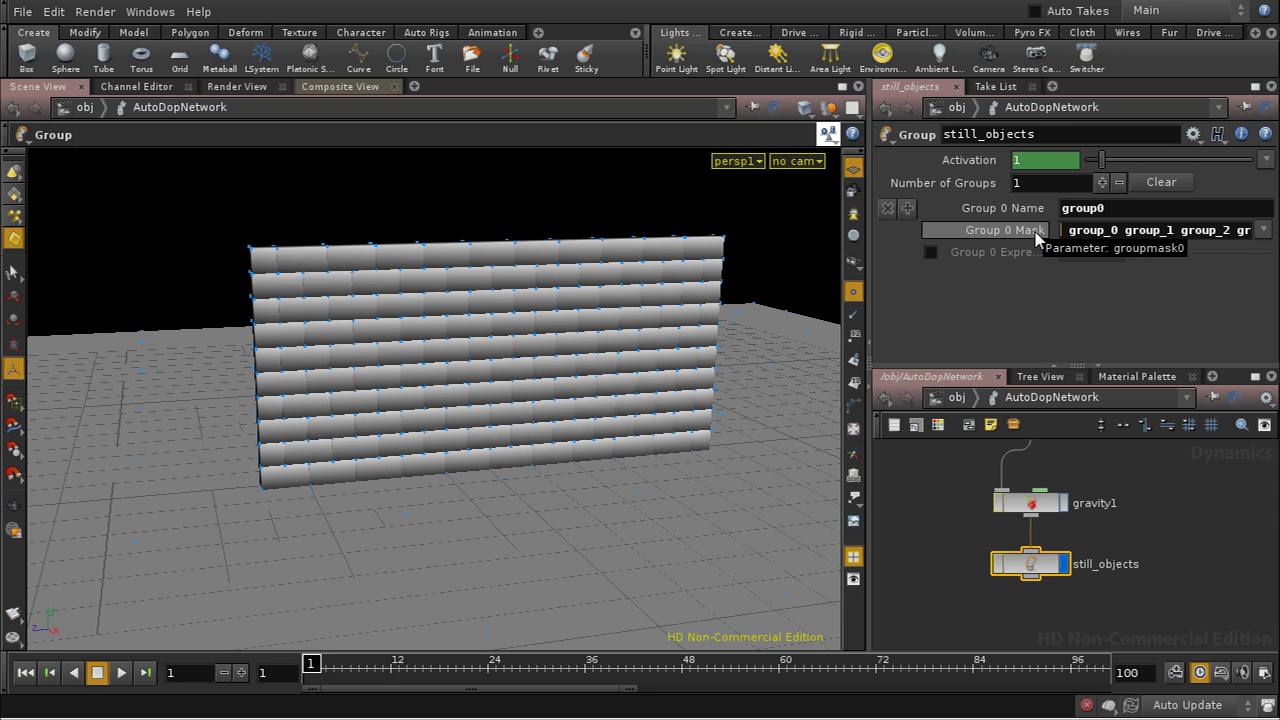
pyautogui.press('Delete')
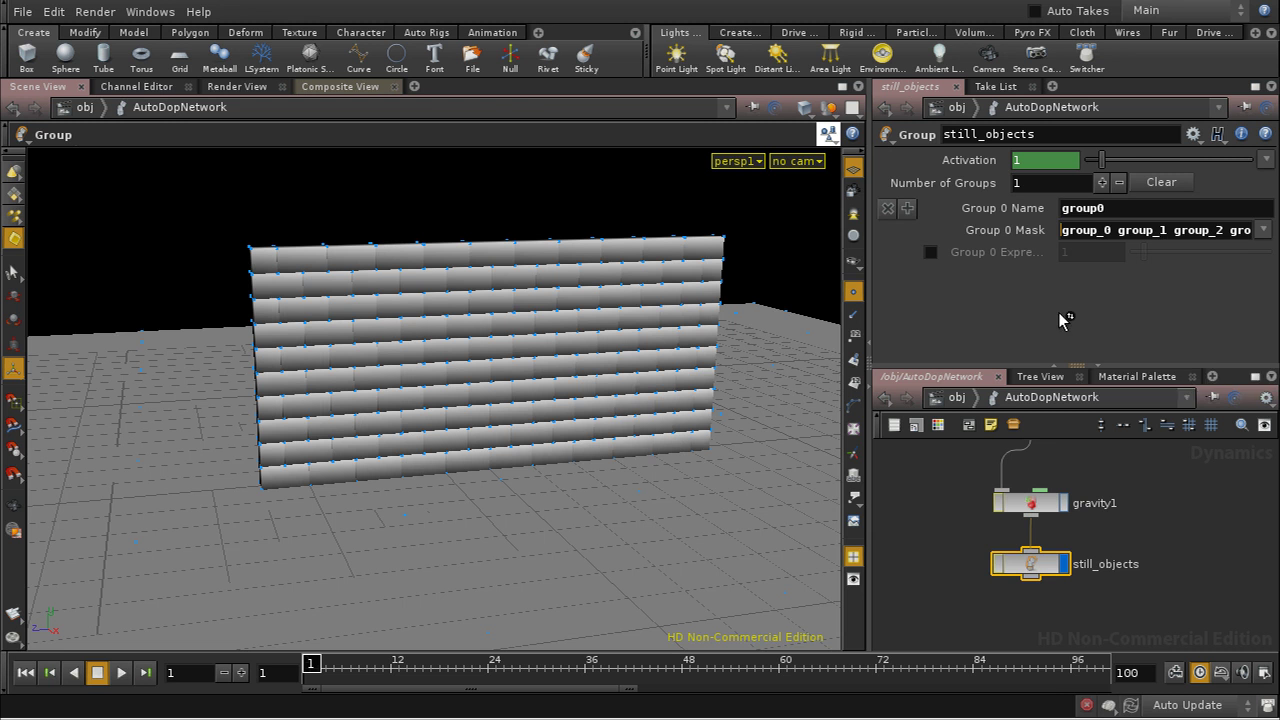
pyautogui.moveTo(1114, 208); pyautogui.dragTo(1062, 214)
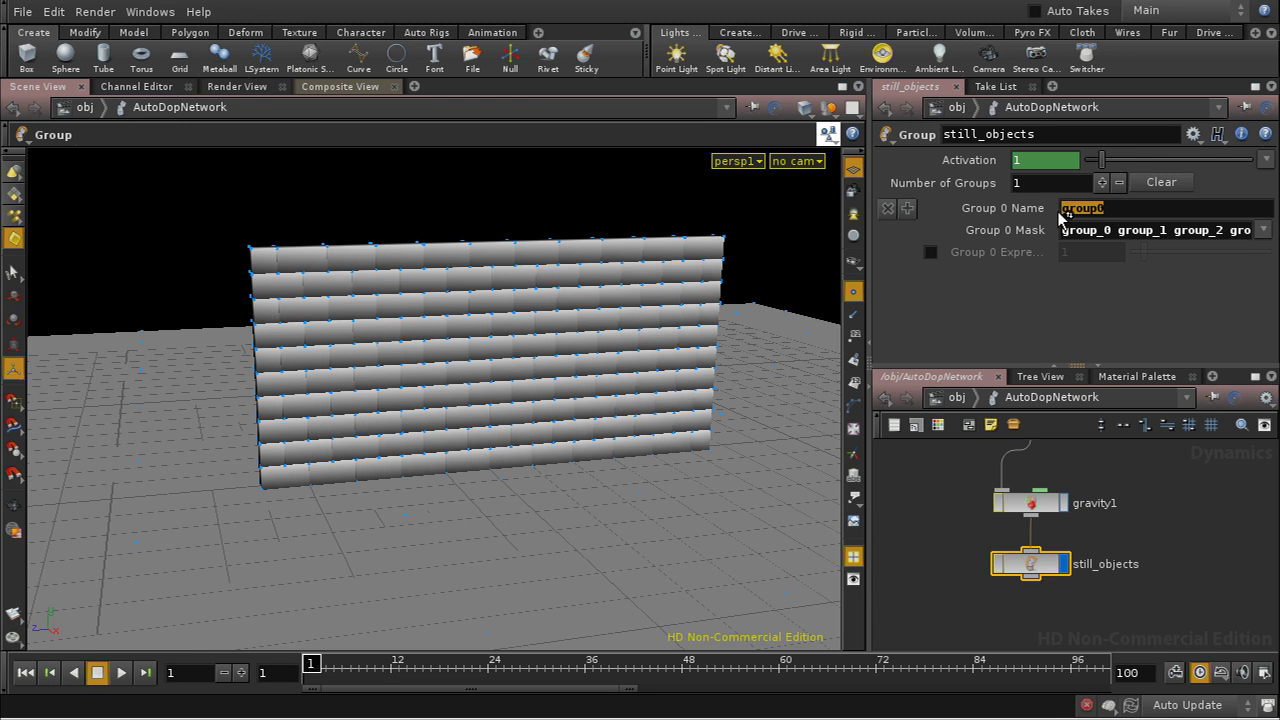
pyautogui.write('s')
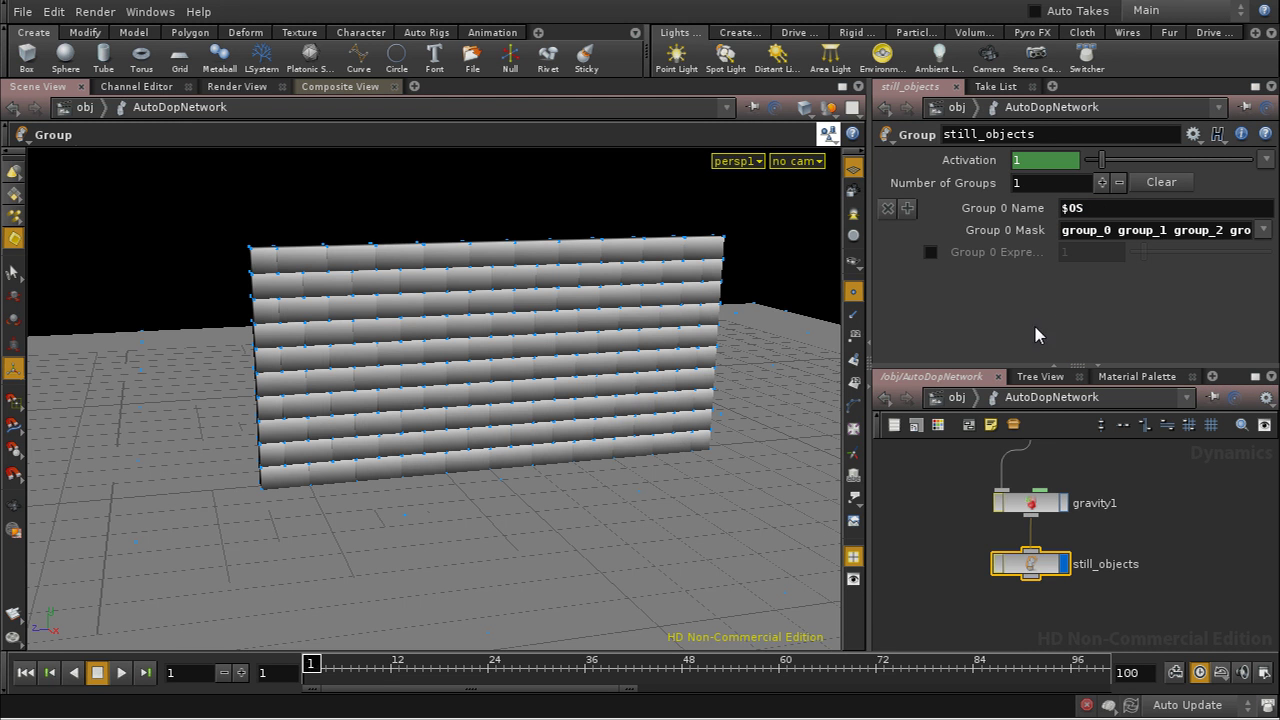
pyautogui.moveTo(1113, 567); pyautogui.dragTo(1094, 523, button='middle')
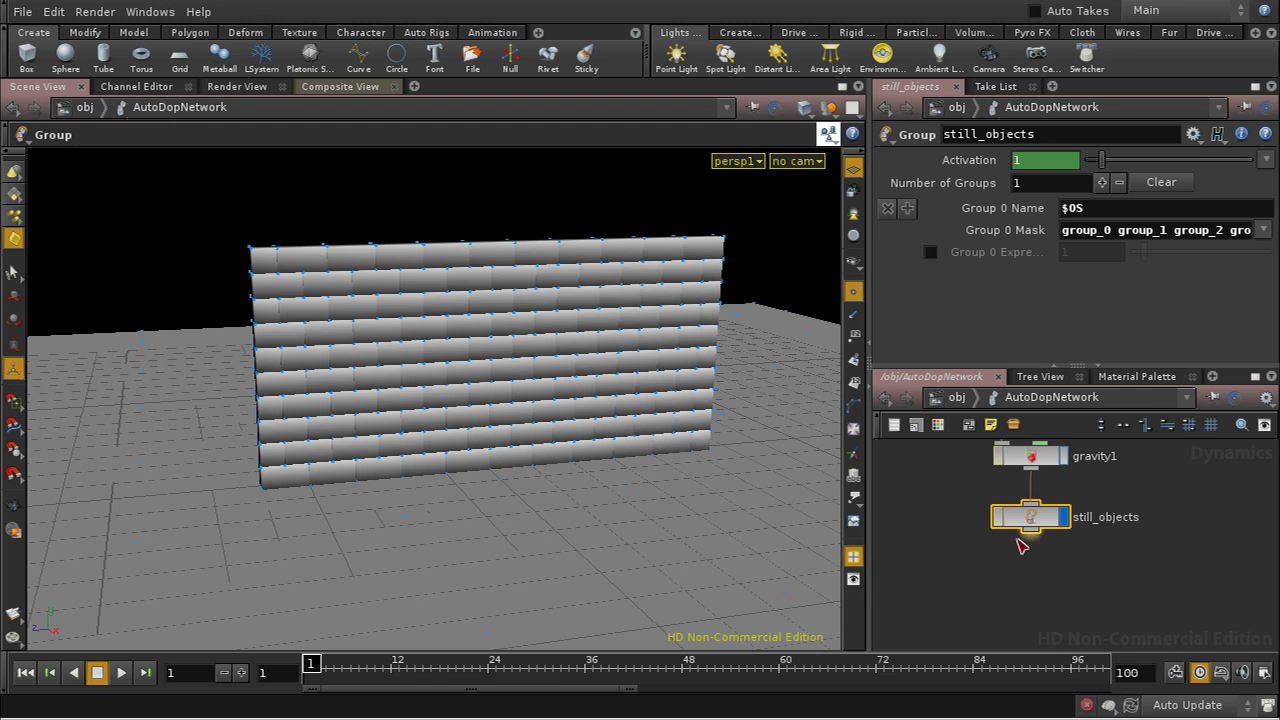
pyautogui.press('Tab')
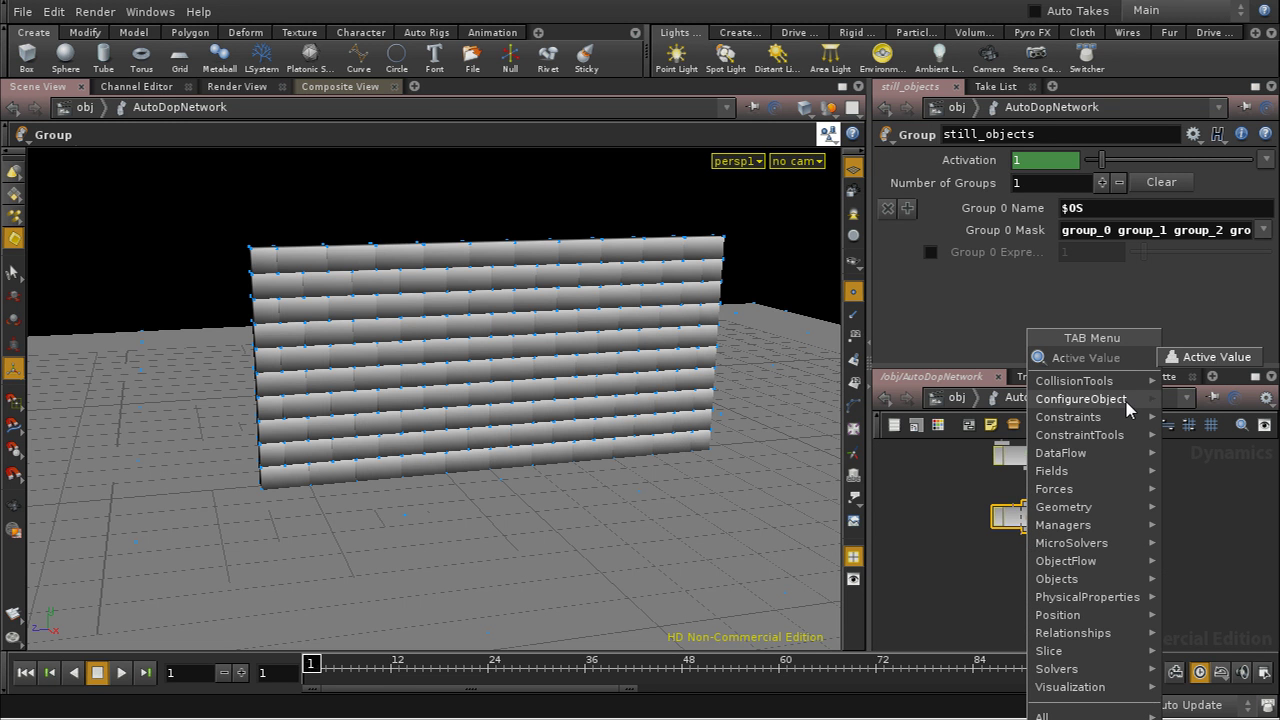
# - Add an Active Value node below still_objects with Active 0 and Group still_objects
pyautogui.press('Escape')
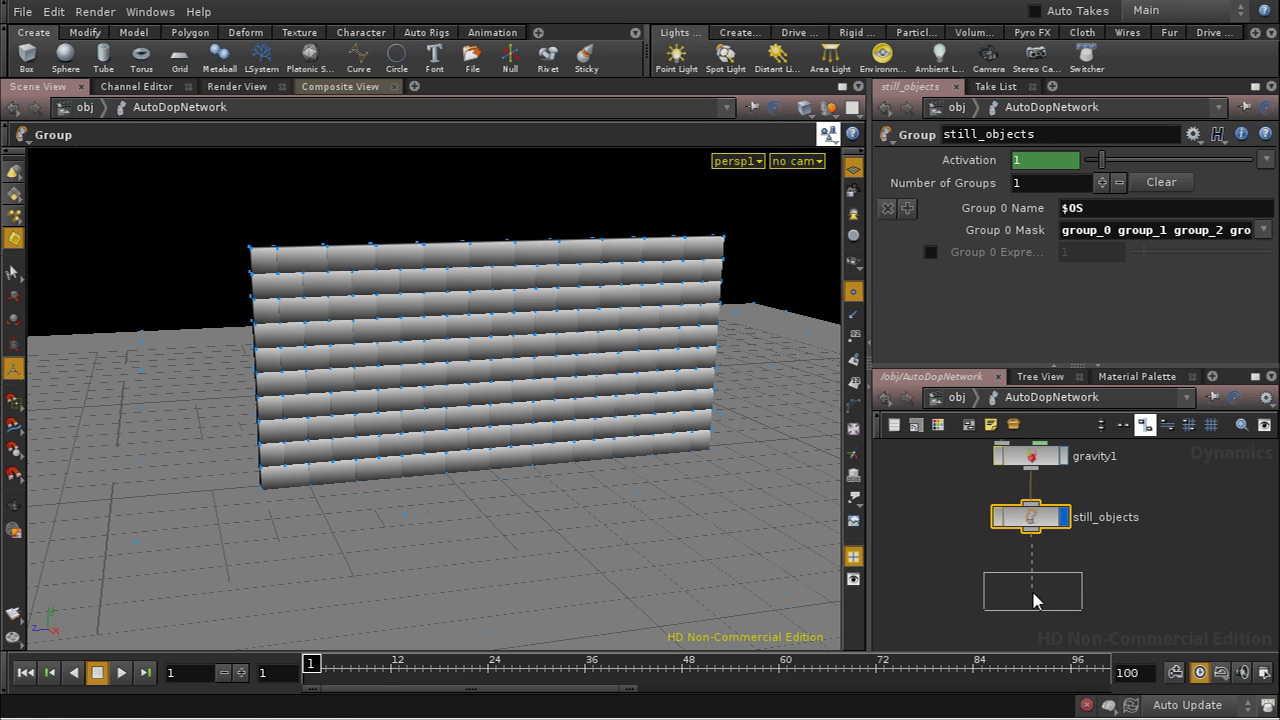
pyautogui.click(1033, 594)
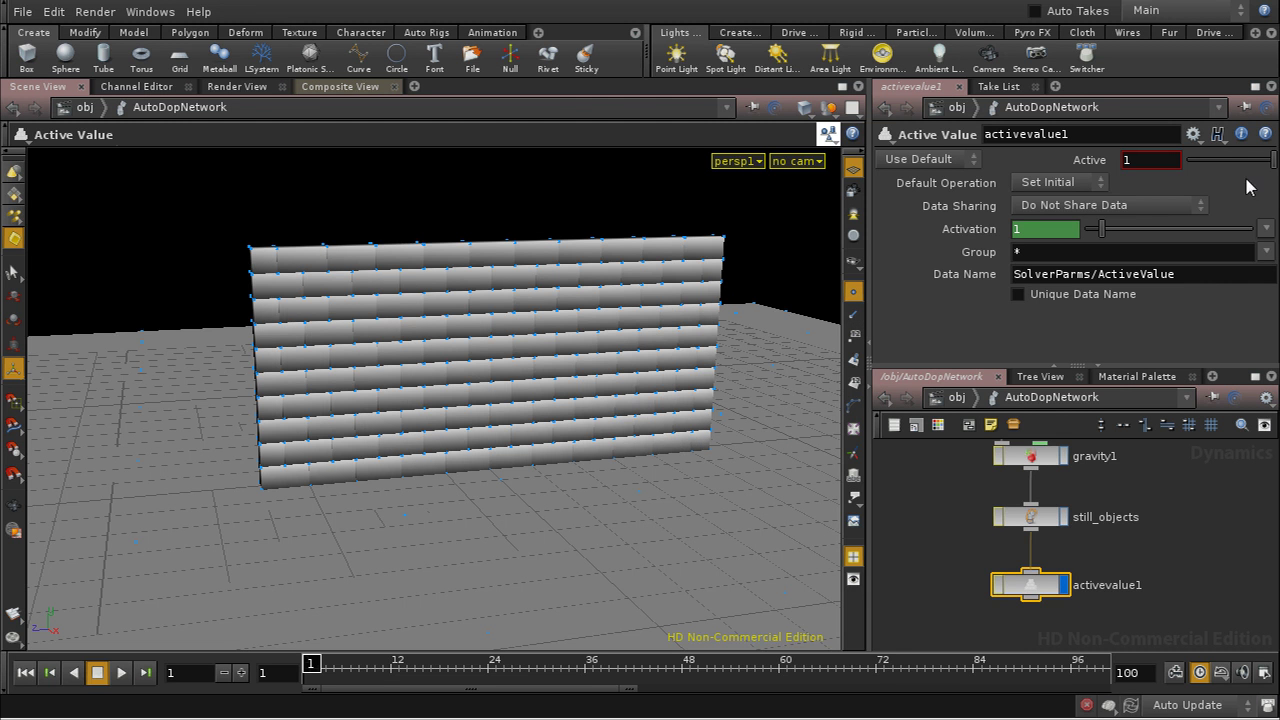
pyautogui.click(1177, 160)
pyautogui.press('Return')
pyautogui.click(1265, 252)
pyautogui.click(1215, 287)
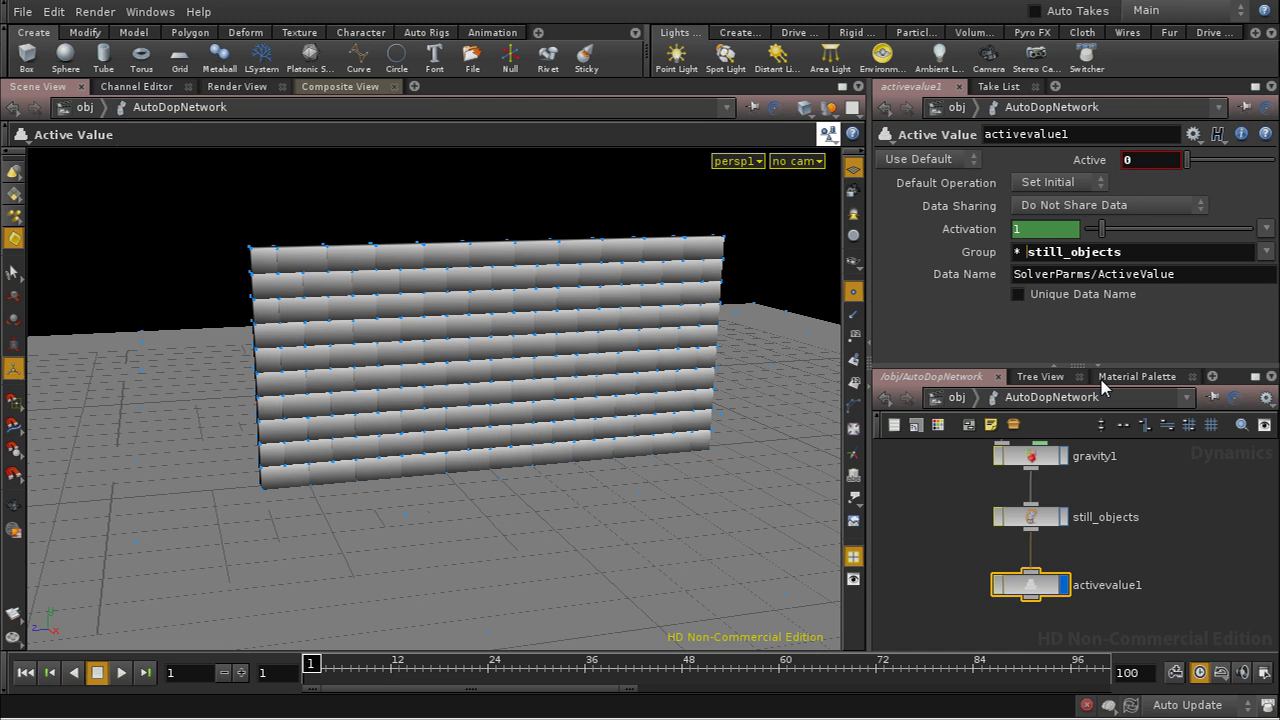
pyautogui.press('BackSpace')
pyautogui.press('BackSpace')
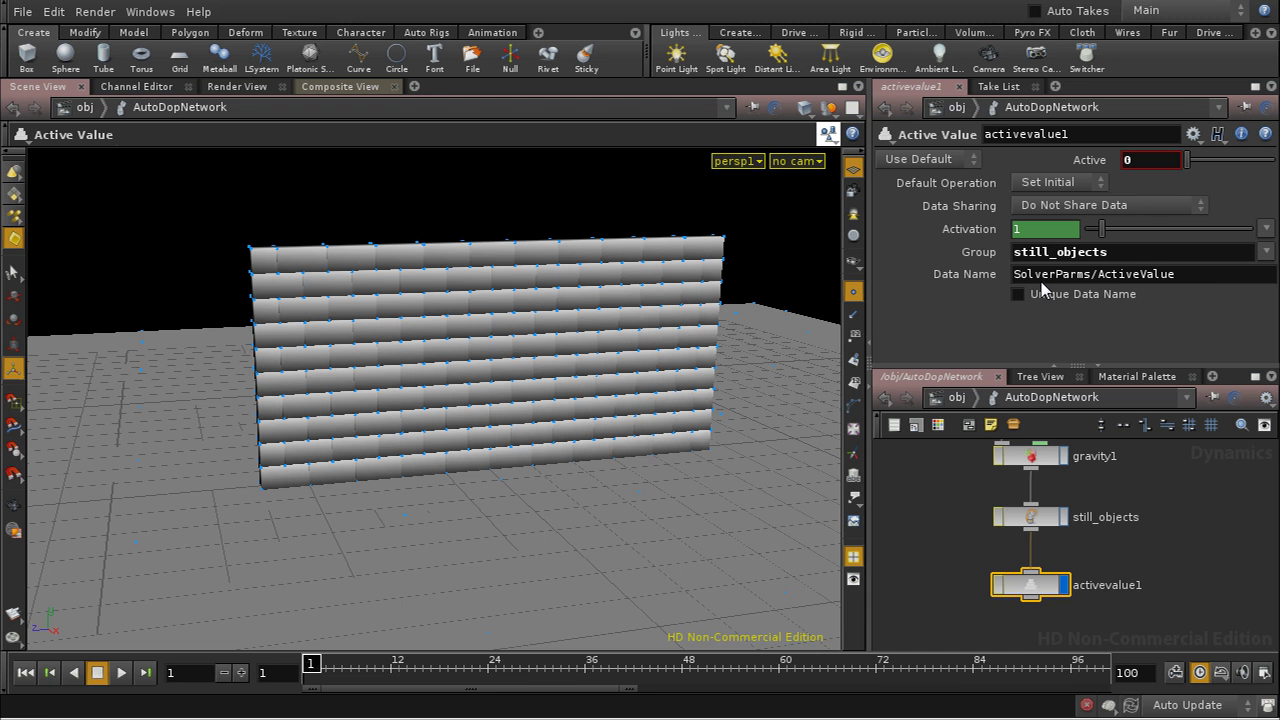
# - Step to frame 2 and open a Details View pane for the simulation data
pyautogui.click(240, 672)
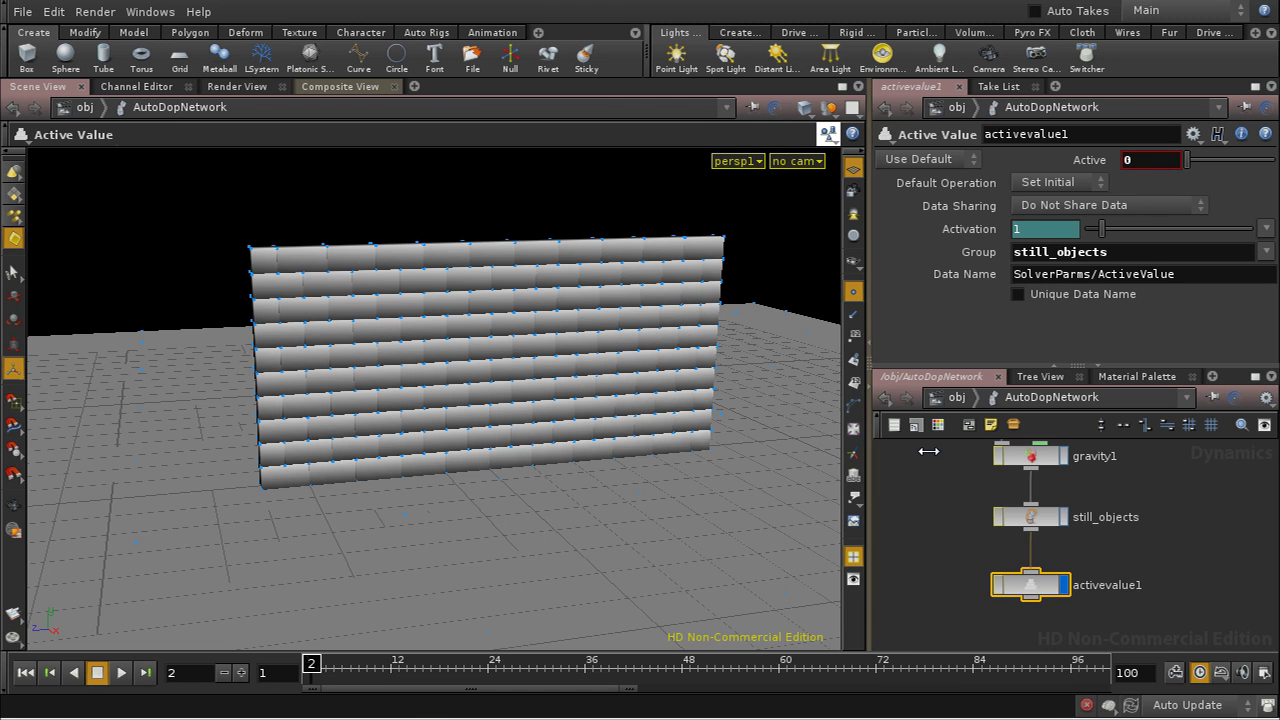
pyautogui.click(1015, 516)
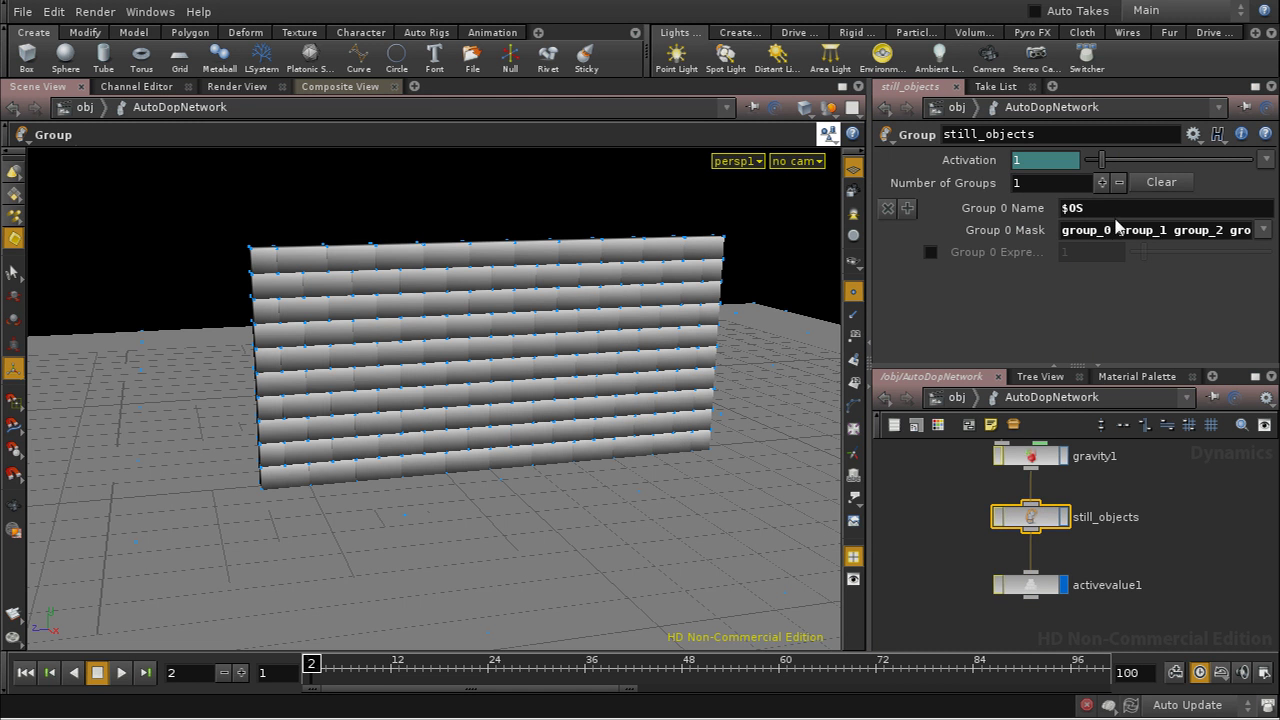
pyautogui.click(1045, 590)
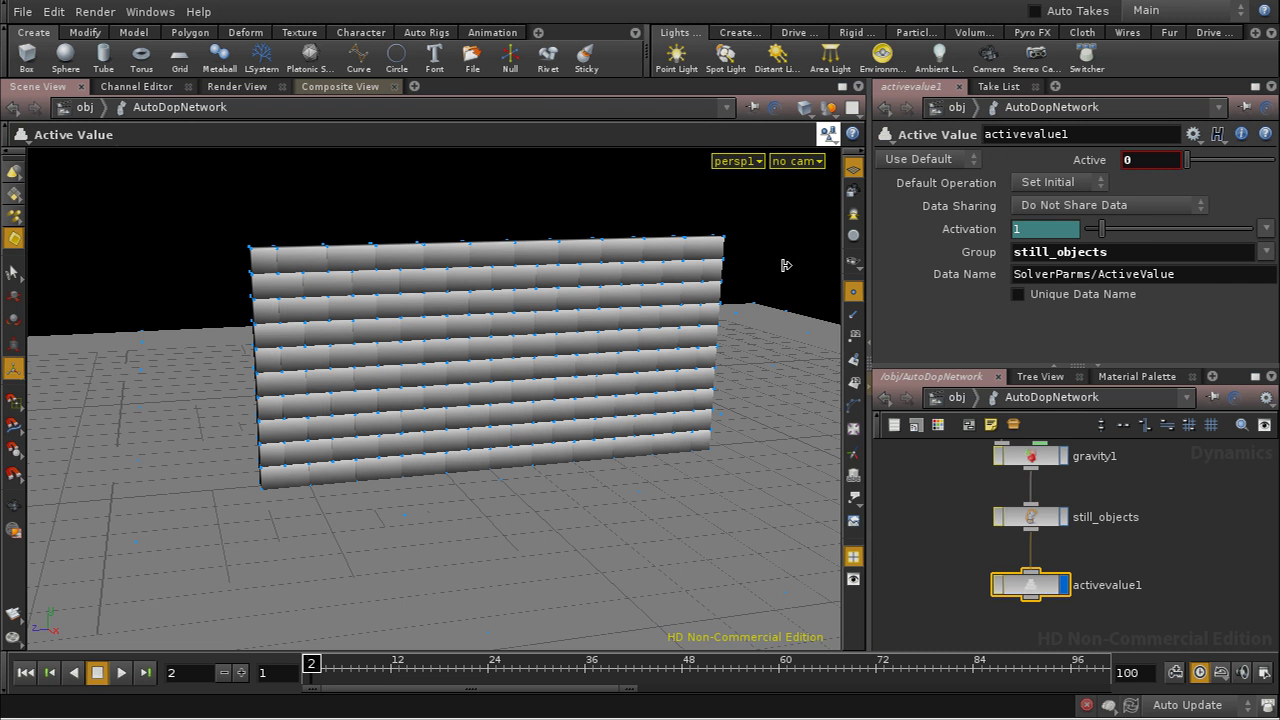
pyautogui.click(414, 87)
pyautogui.moveTo(428, 121)
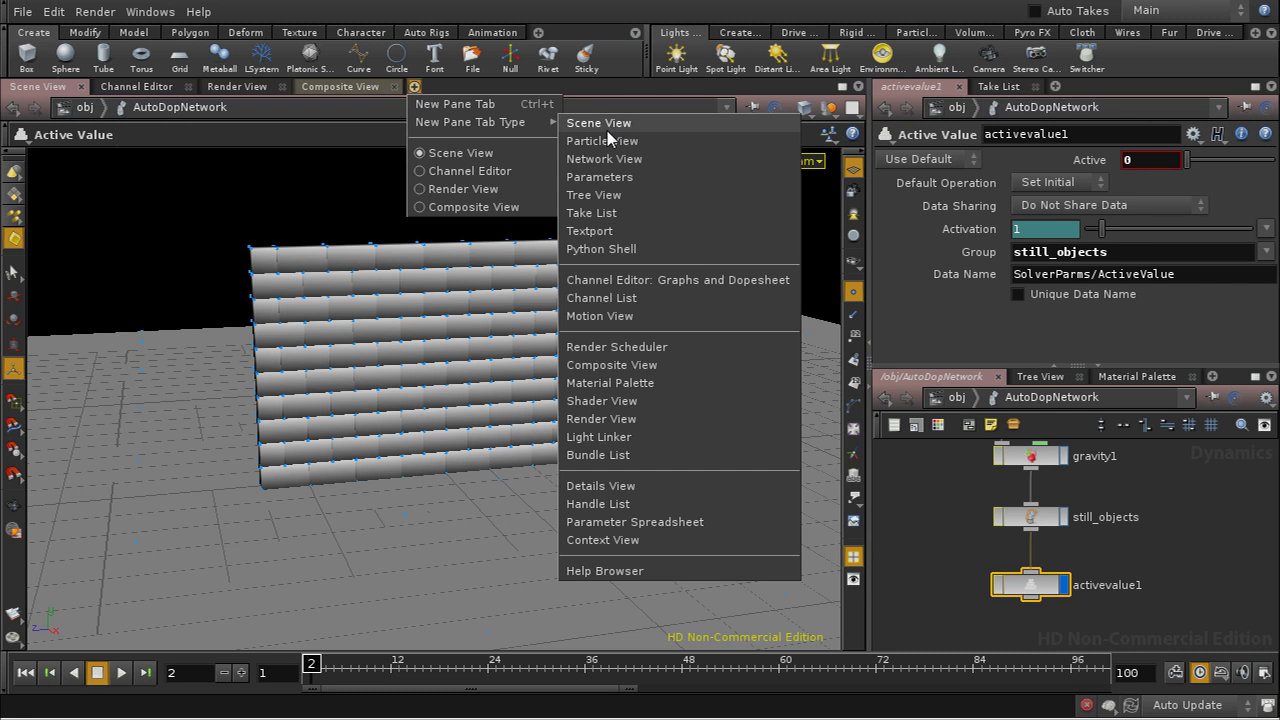
pyautogui.click(692, 485)
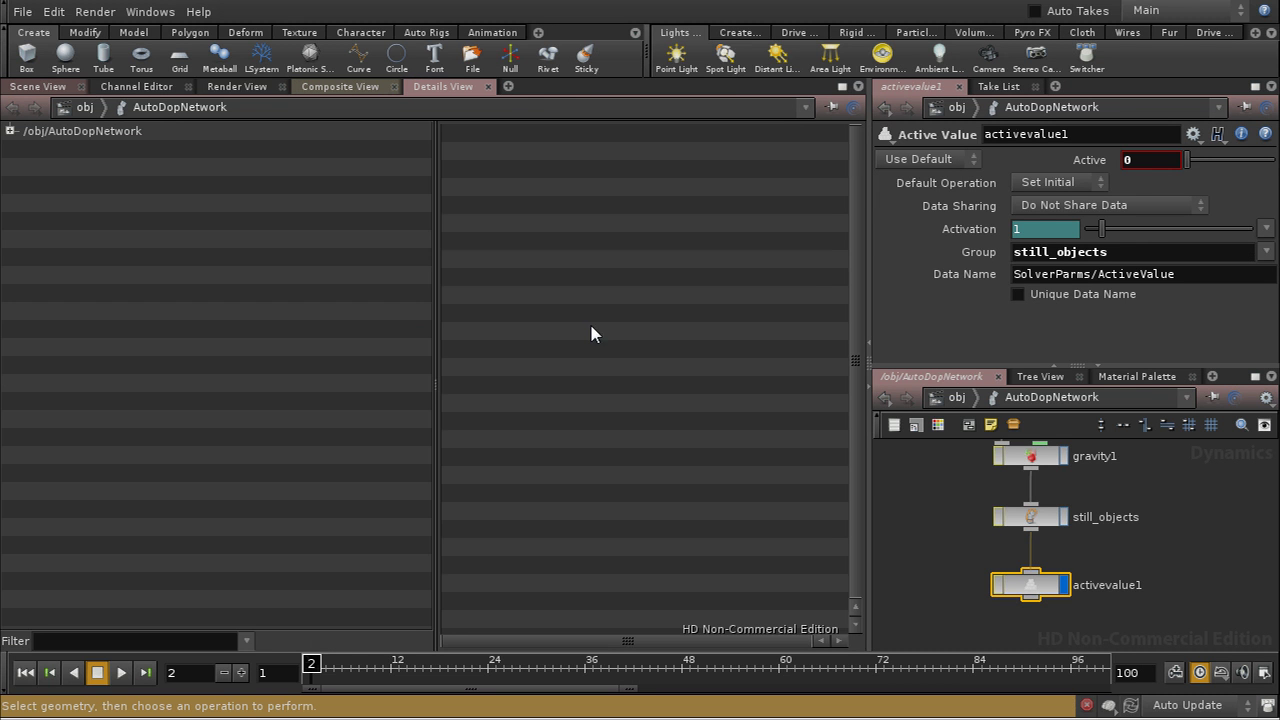
# - Expand group_0 > SolverParms > ActiveValue > Options to check the active value
pyautogui.click(9, 131)
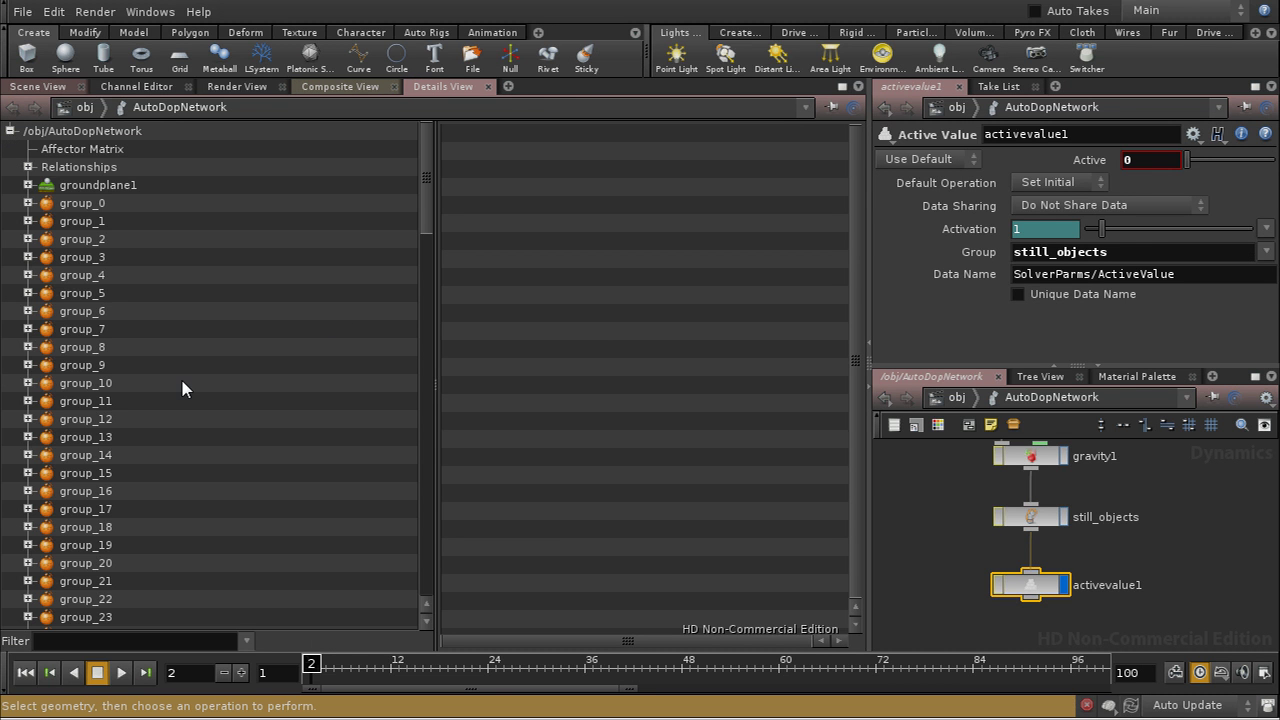
pyautogui.click(28, 203)
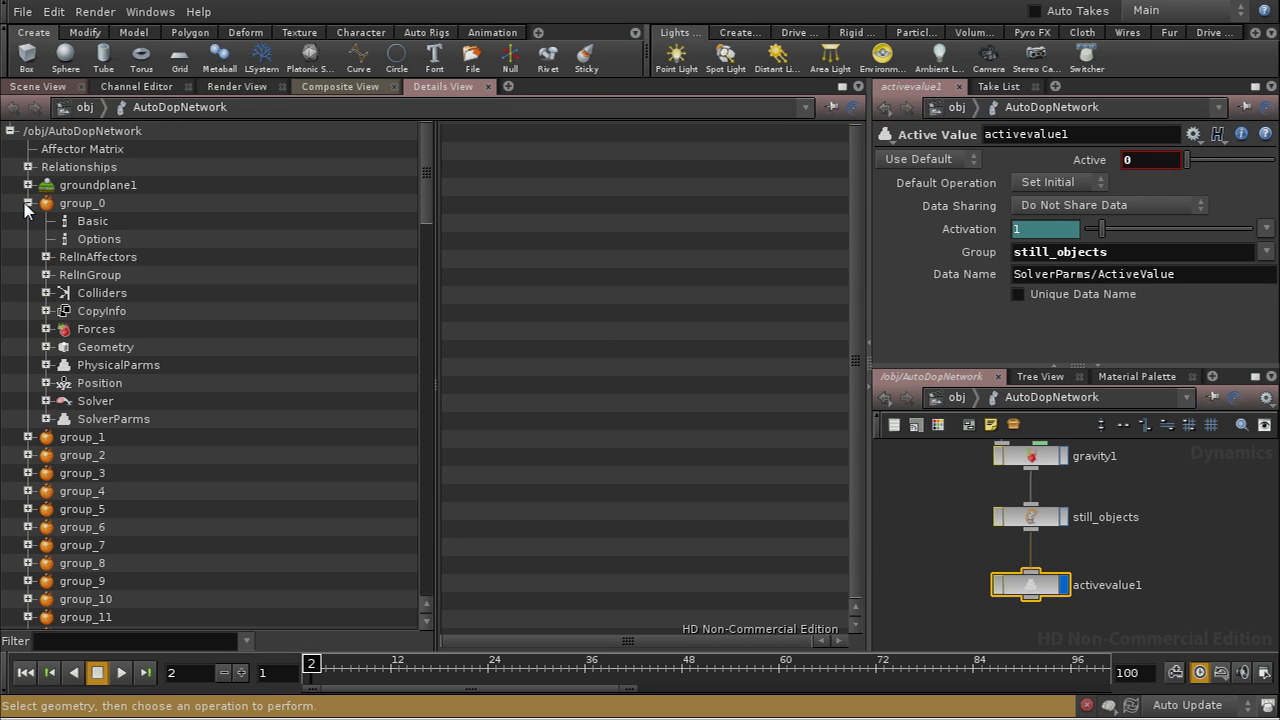
pyautogui.click(46, 401)
pyautogui.click(46, 401)
pyautogui.click(47, 420)
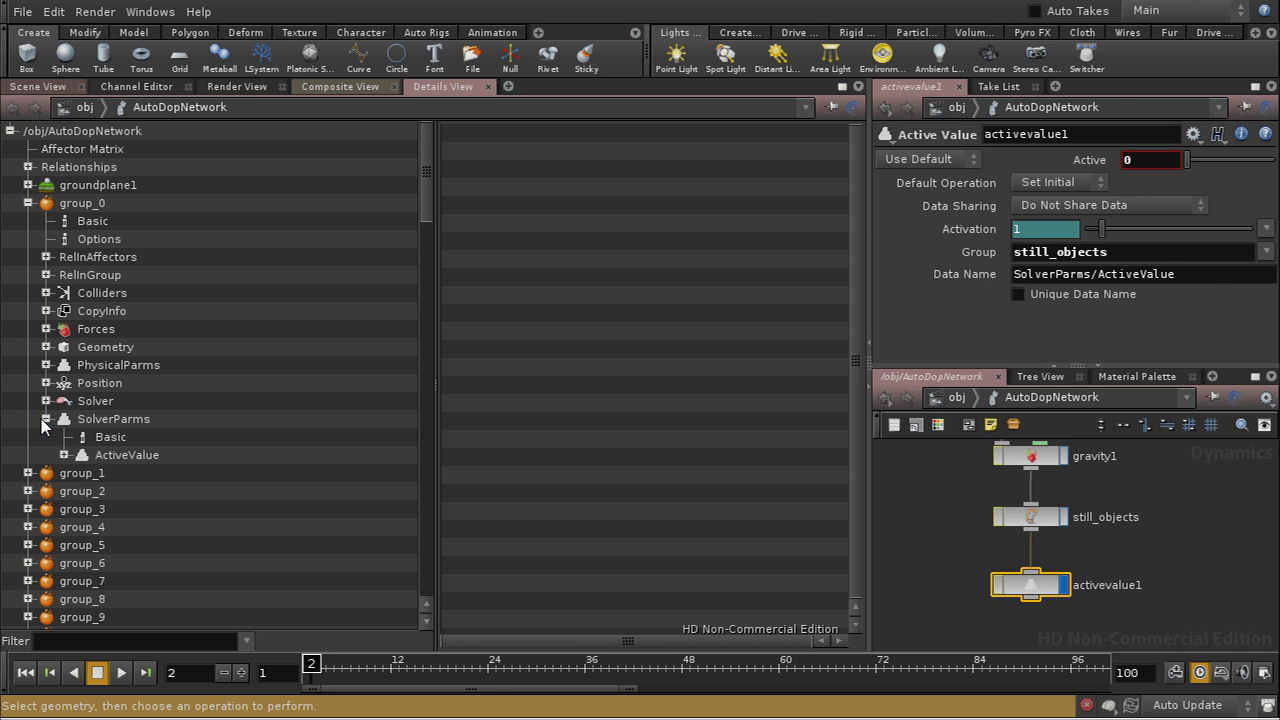
pyautogui.click(104, 458)
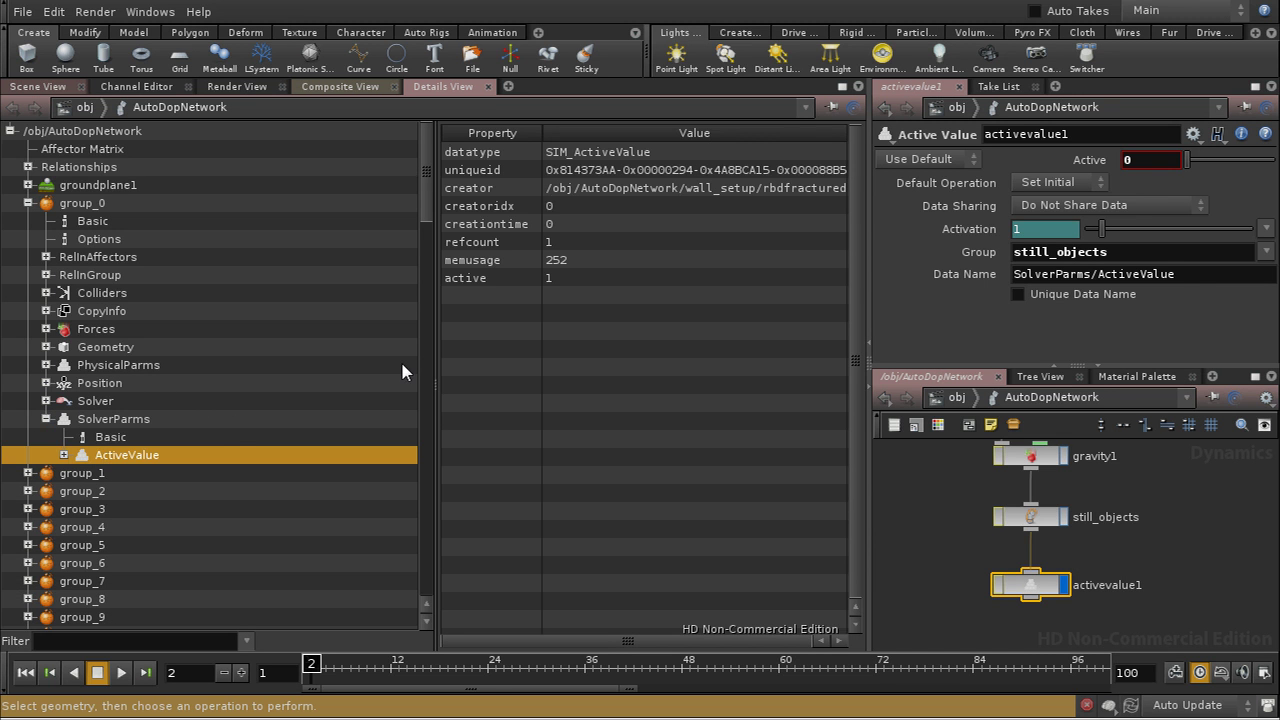
pyautogui.click(64, 455)
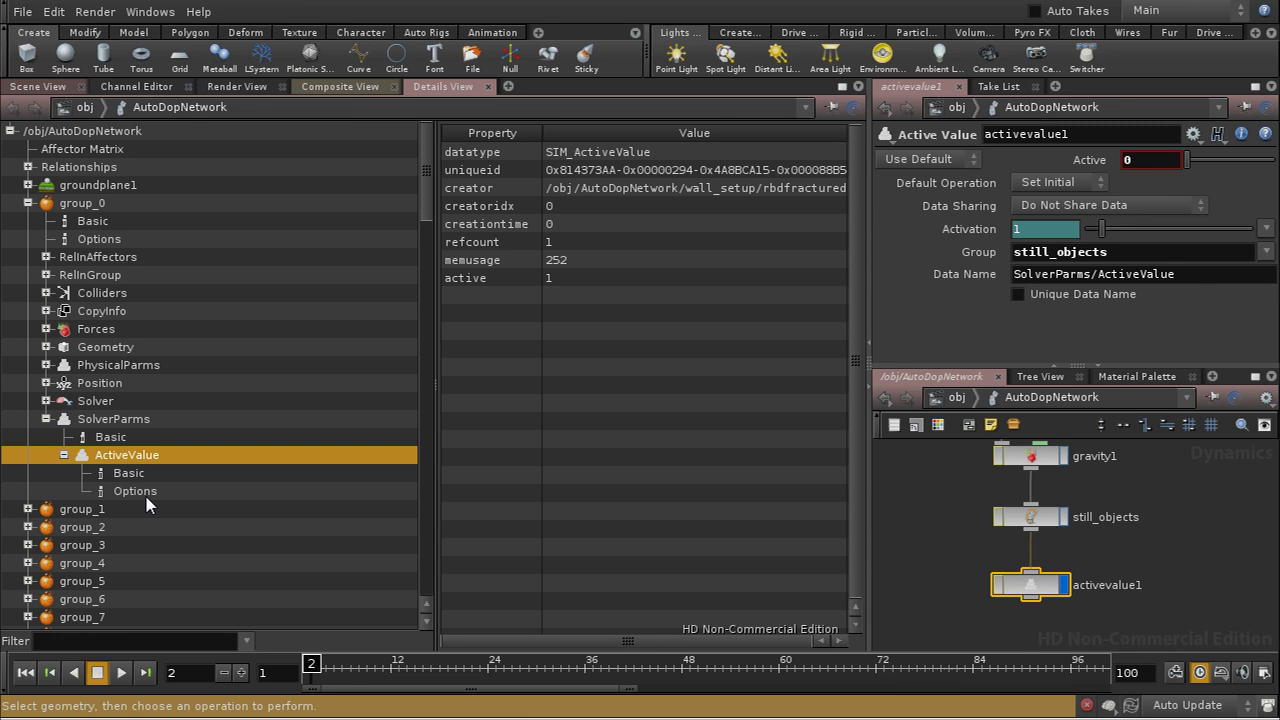
pyautogui.click(138, 492)
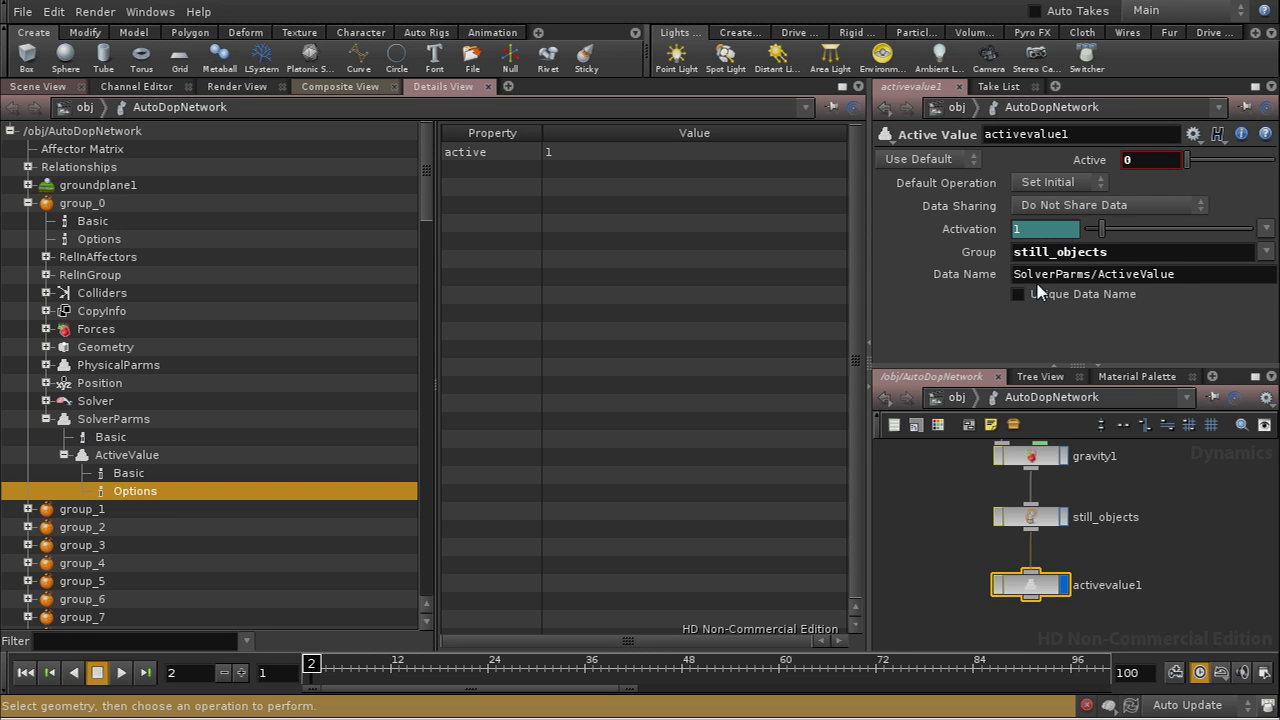
# - Set activevalue1's Default Operation to Set Always and rewind to frame 1
pyautogui.click(1027, 185)
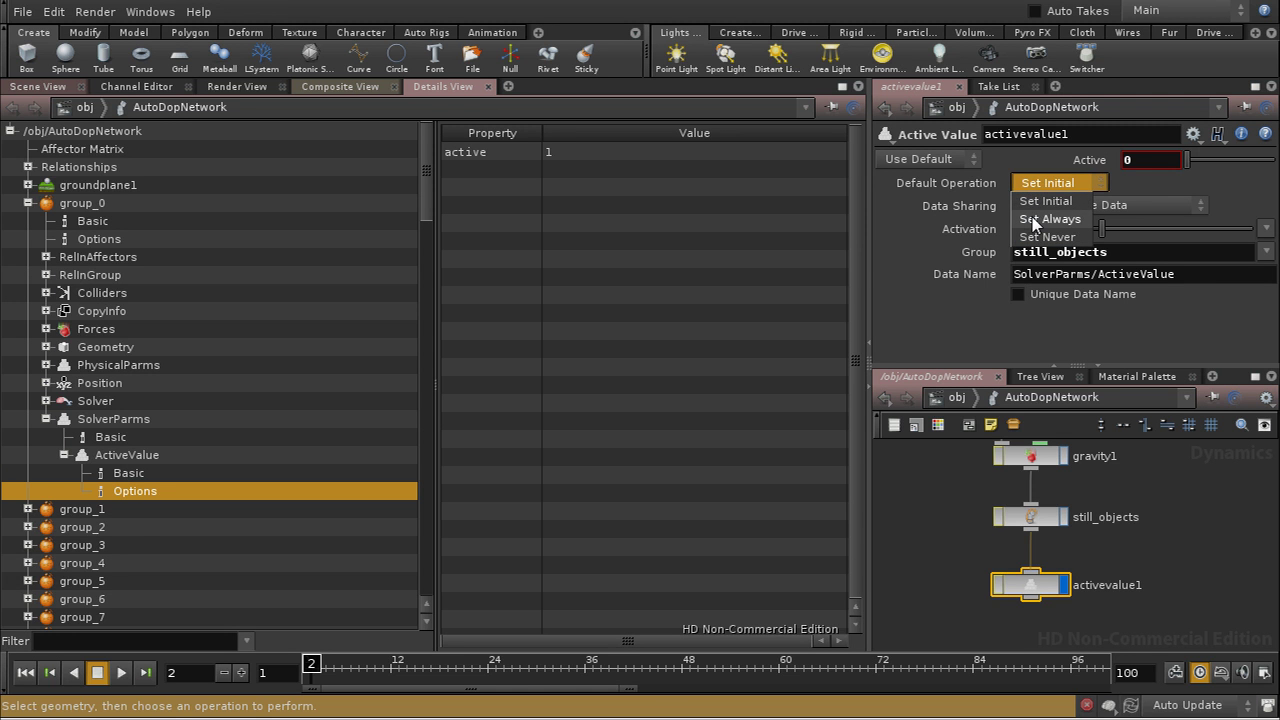
pyautogui.click(1040, 219)
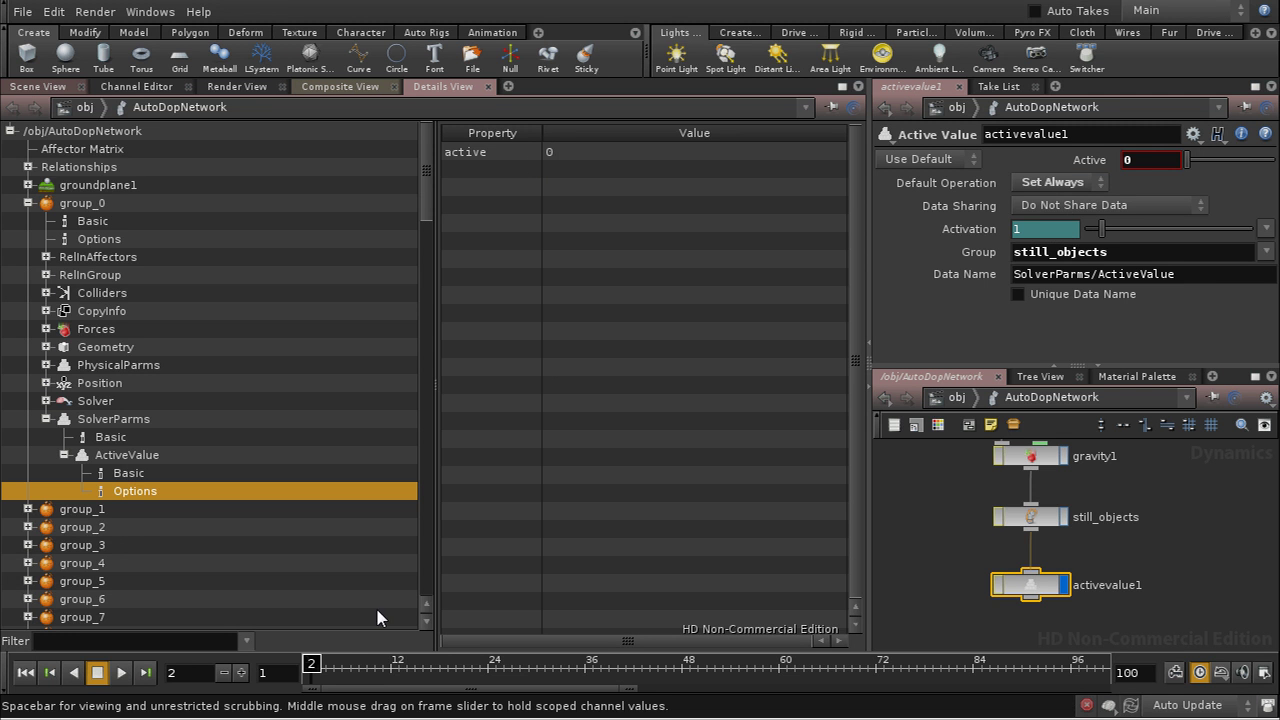
pyautogui.click(27, 673)
# - Play the simulation in Scene View, scrub to frame 49, and dolly to inspect the outer bricks standing
pyautogui.click(37, 88)
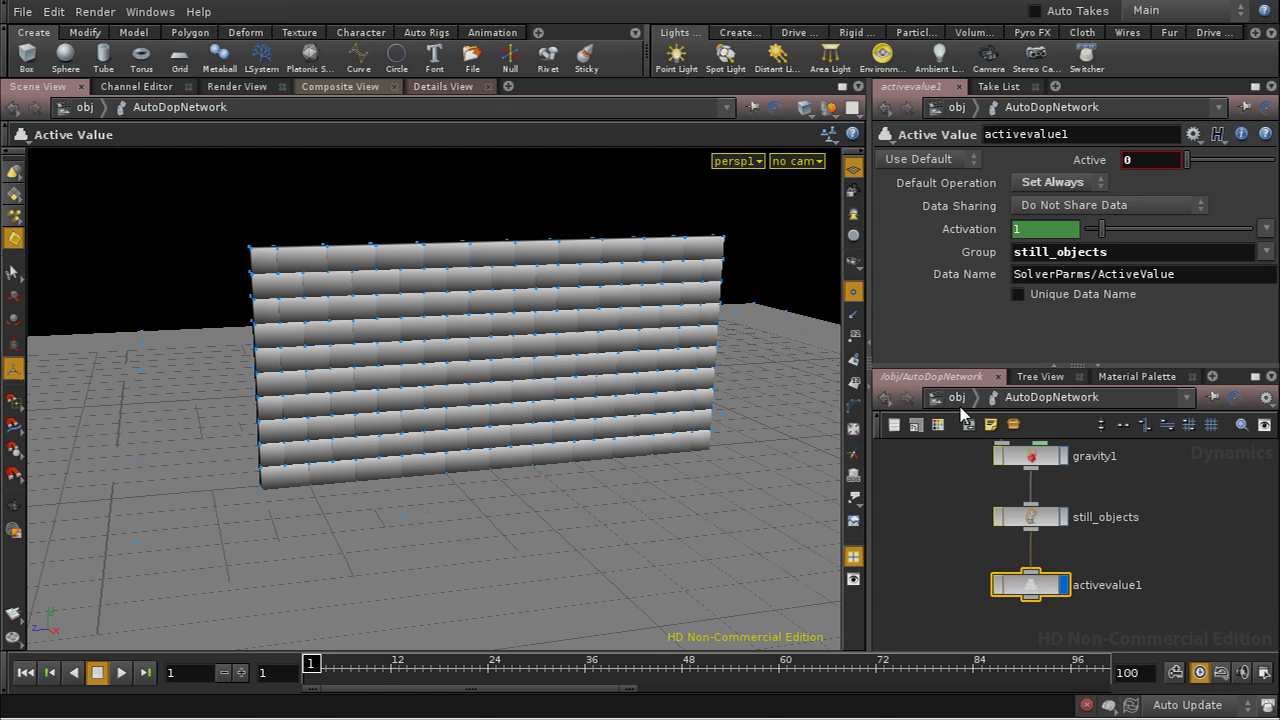
pyautogui.click(121, 673)
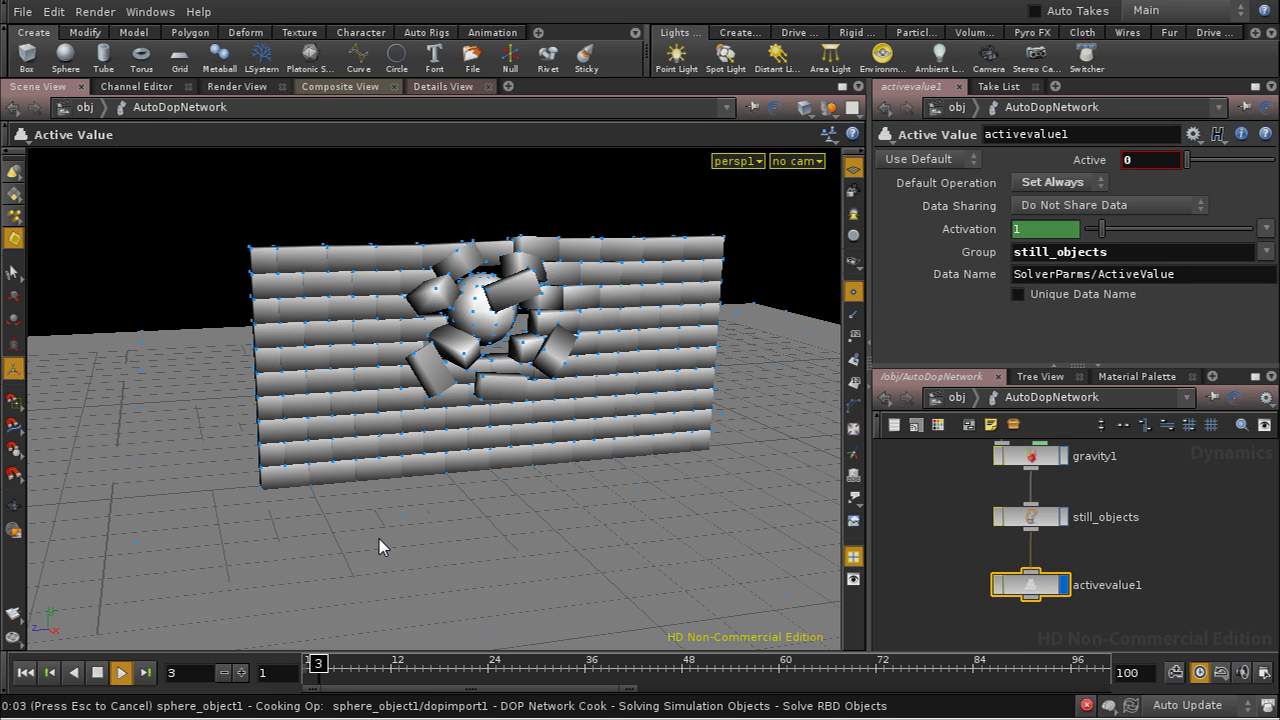
pyautogui.press('Escape')
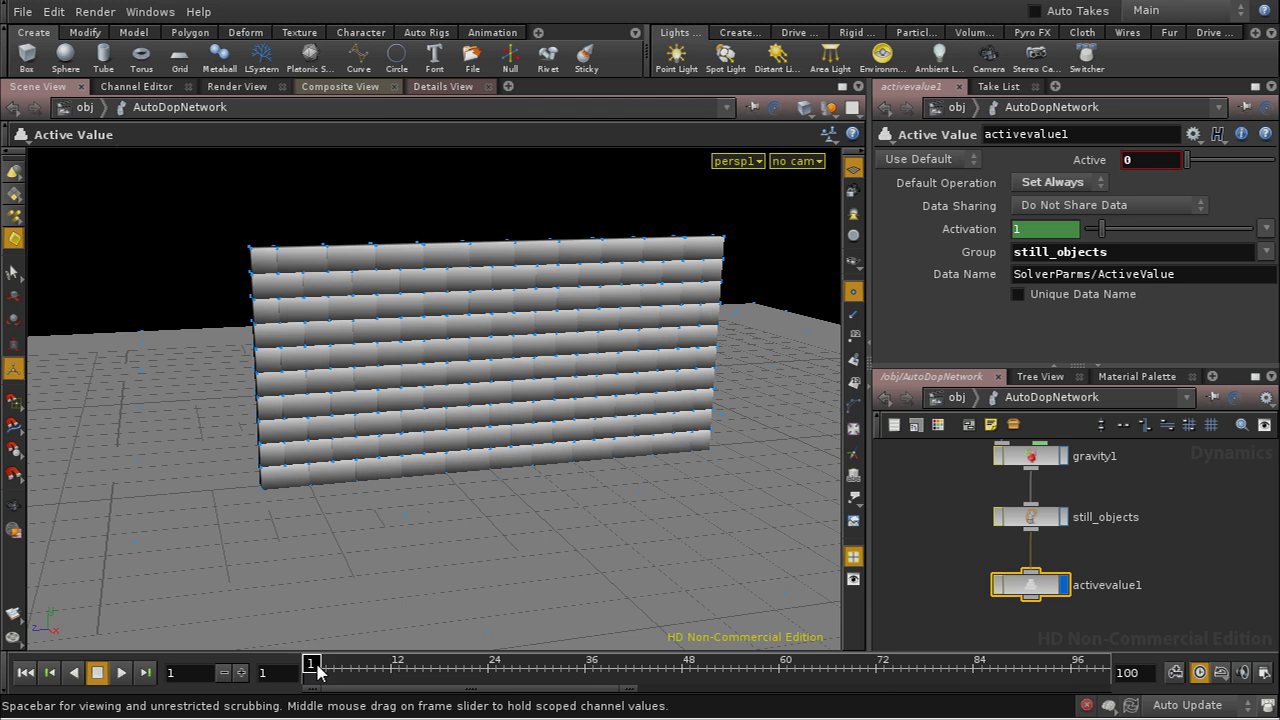
pyautogui.moveTo(316, 670); pyautogui.dragTo(690, 675)
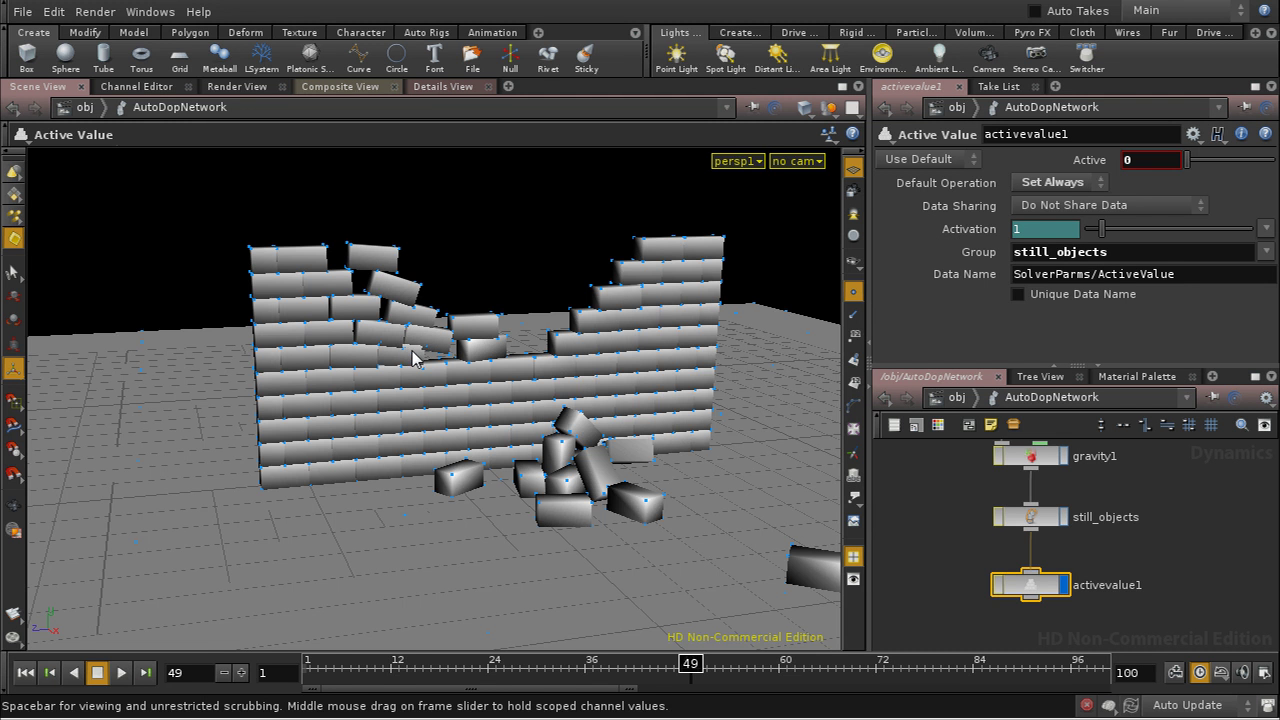
pyautogui.moveTo(462, 423); pyautogui.dragTo(405, 414, button='right')
pyautogui.moveTo(400, 306); pyautogui.dragTo(413, 480, button='right')
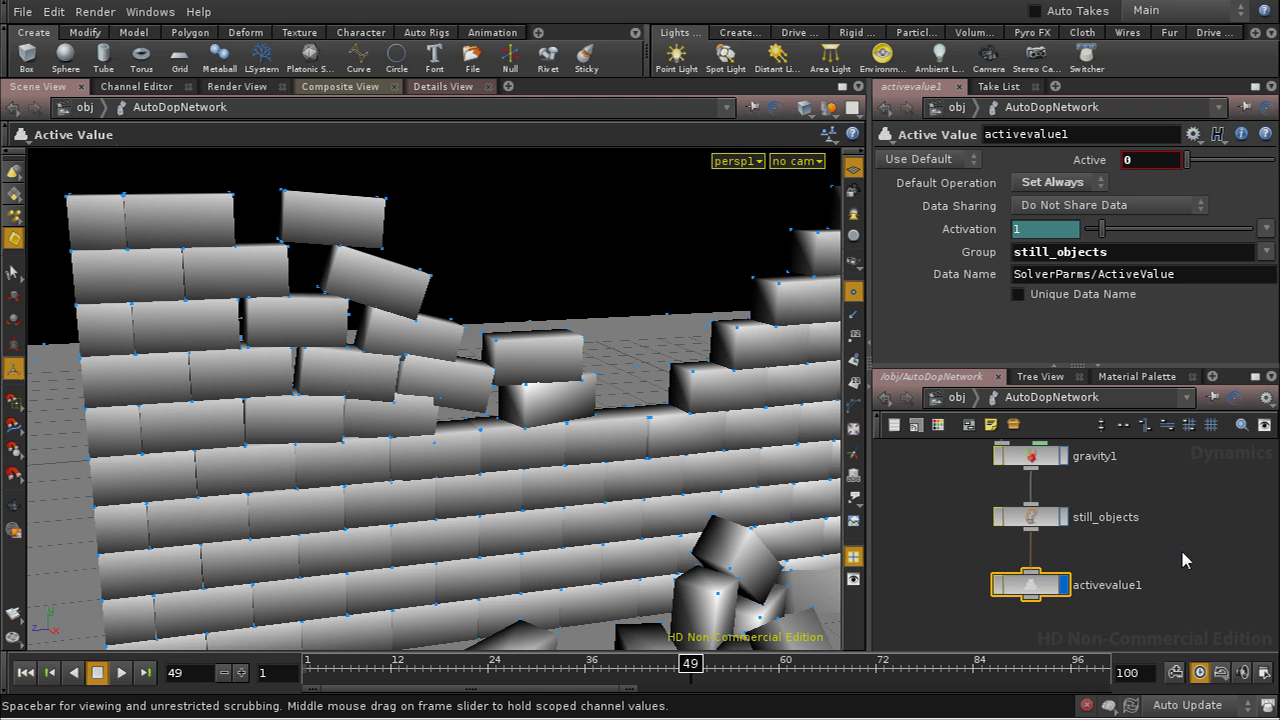
# - Set rigidbodysolver1's Resolve Penetration to 1 and rewind to frame 1
pyautogui.moveTo(1180, 547); pyautogui.dragTo(1160, 596, button='middle')
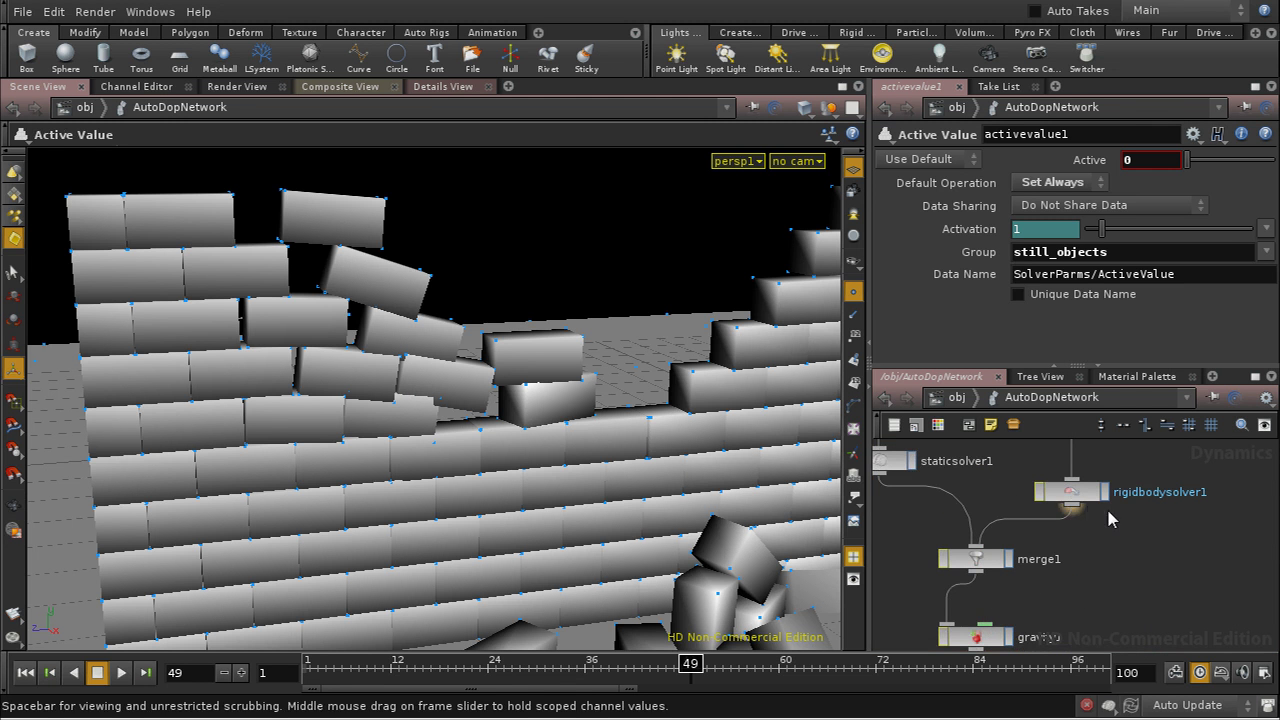
pyautogui.click(1070, 500)
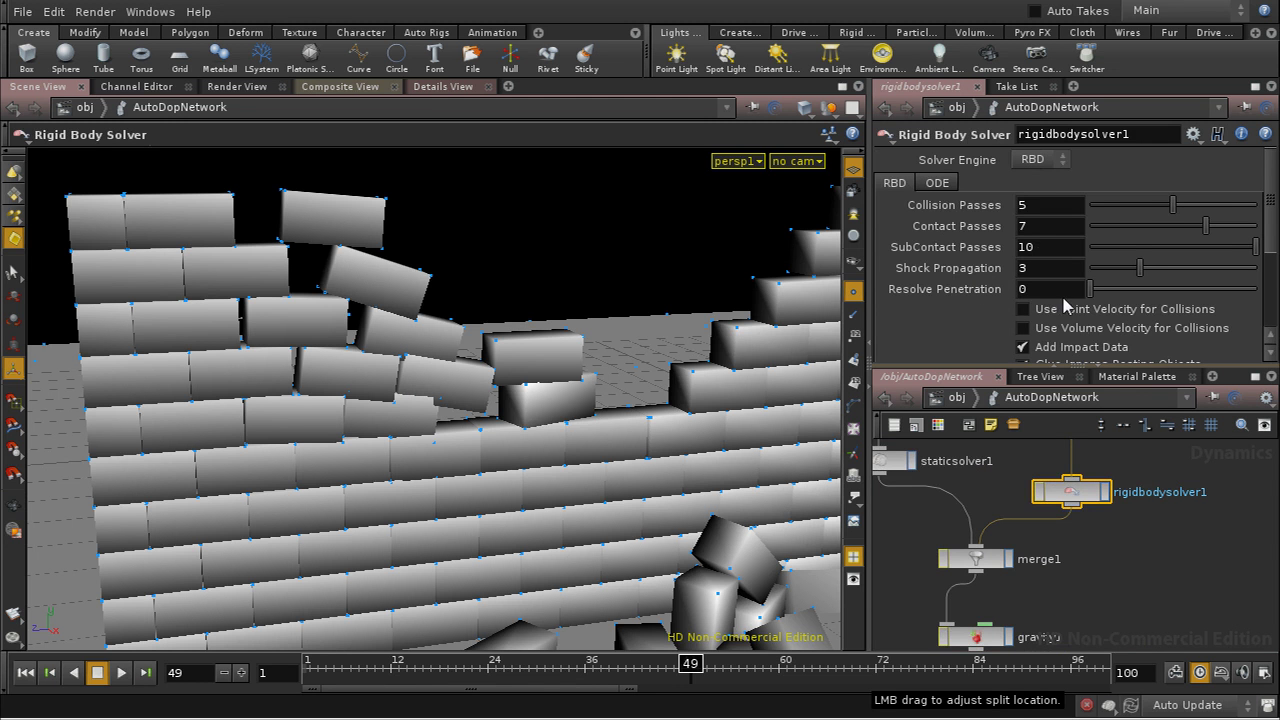
pyautogui.moveTo(1092, 289); pyautogui.dragTo(1102, 290)
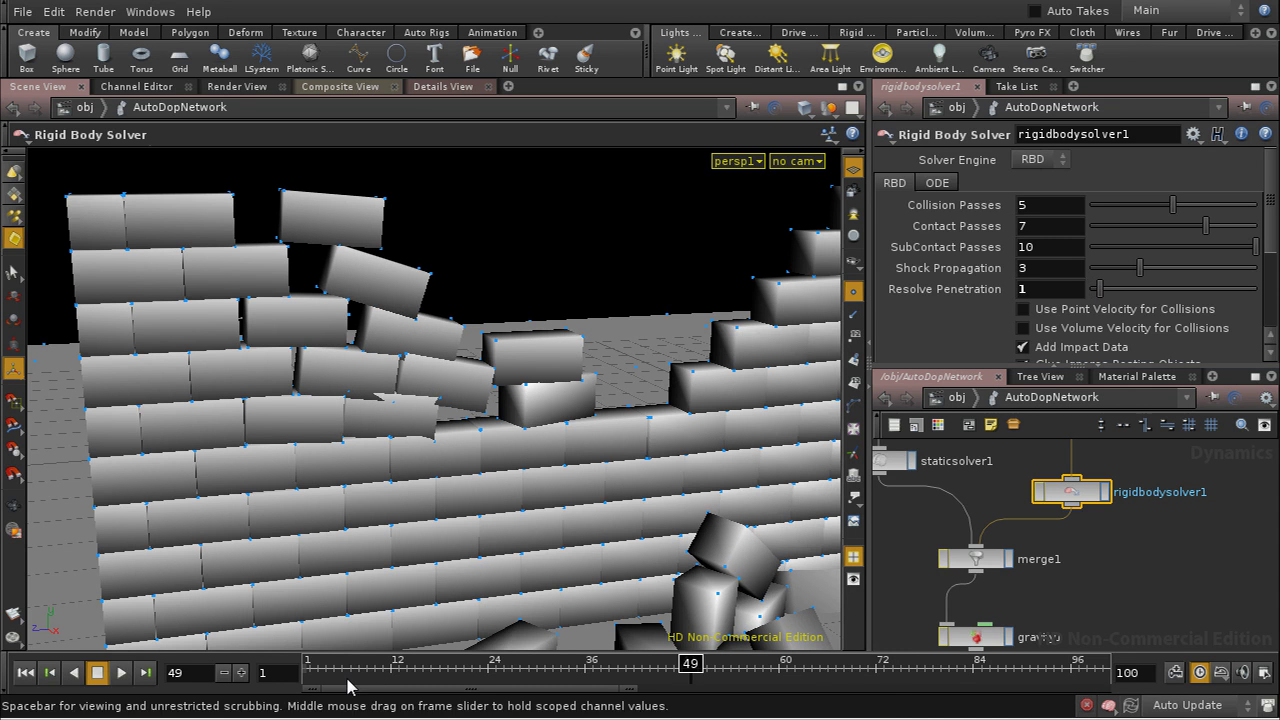
pyautogui.click(30, 673)
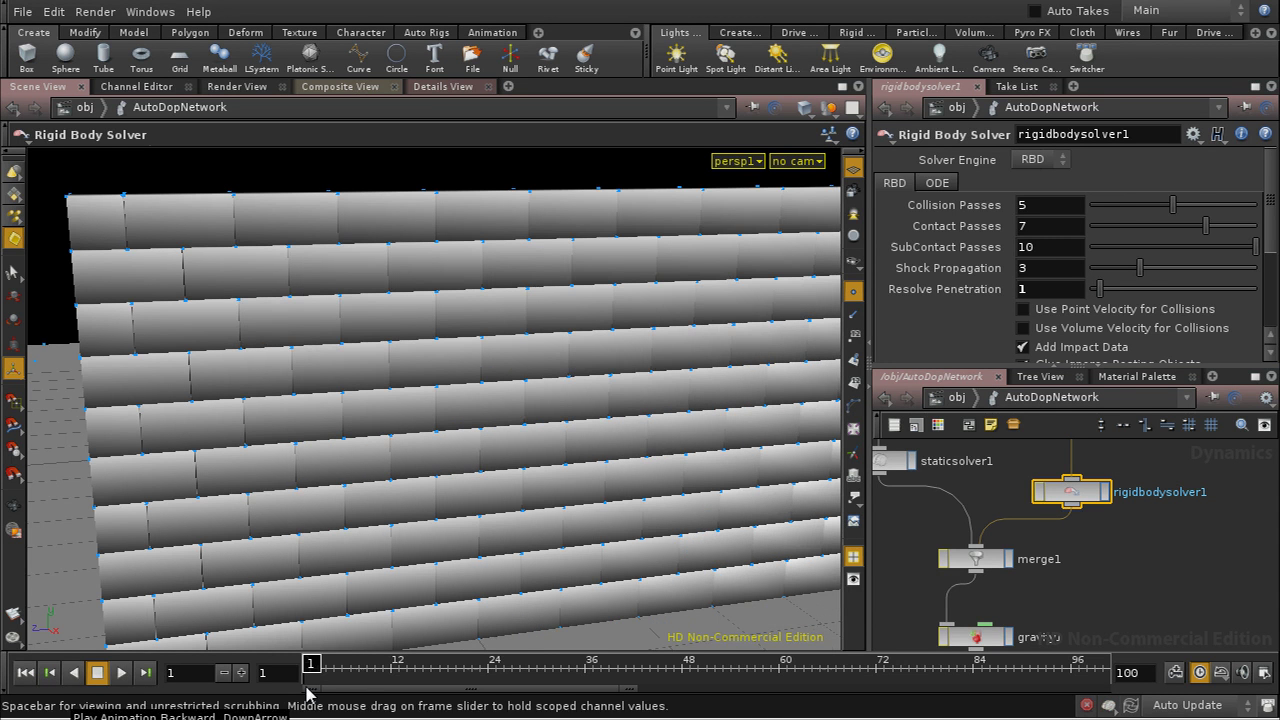
# - Replay the RBD simulation and pull the camera back to view the broken wall
pyautogui.click(122, 673)
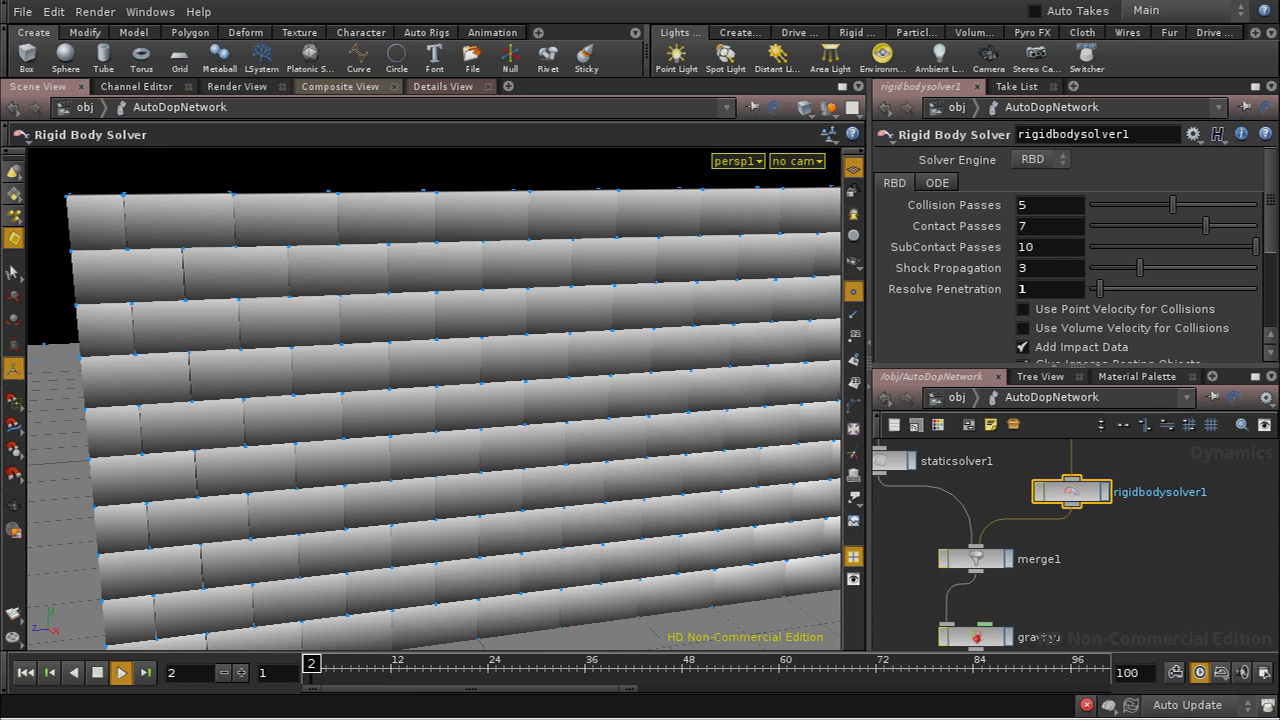
pyautogui.click(311, 664)
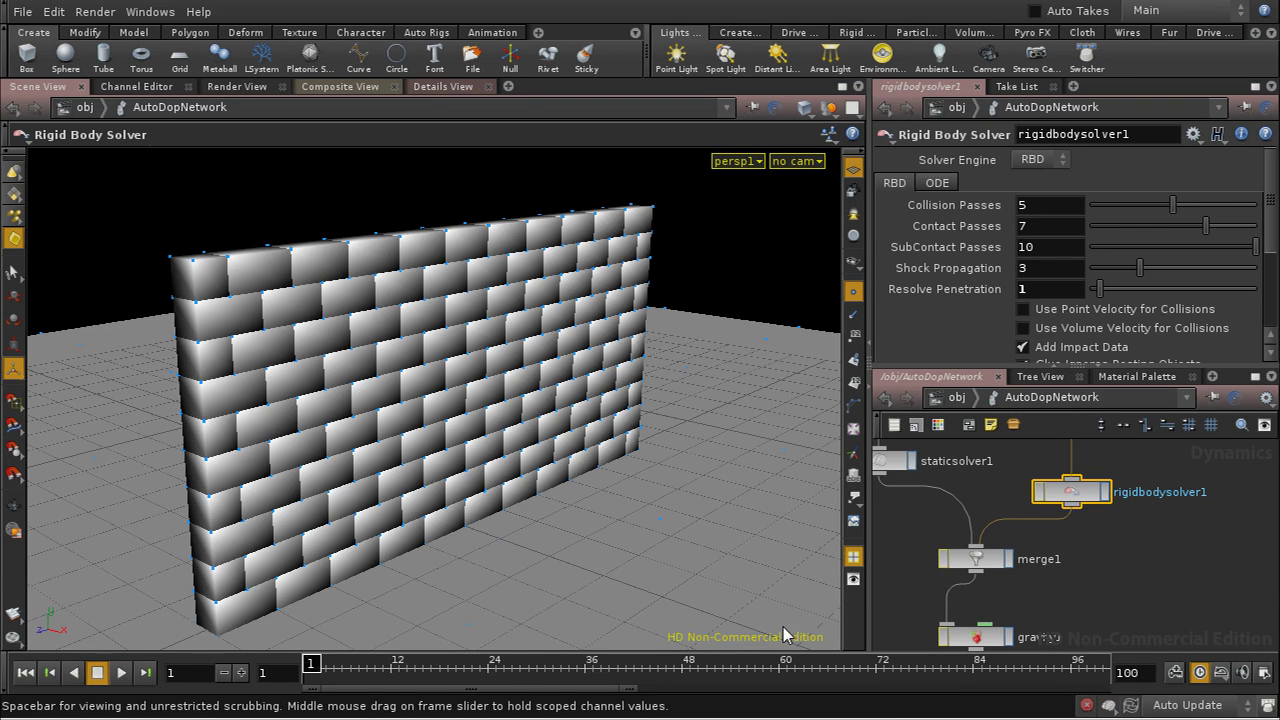
pyautogui.click(121, 673)
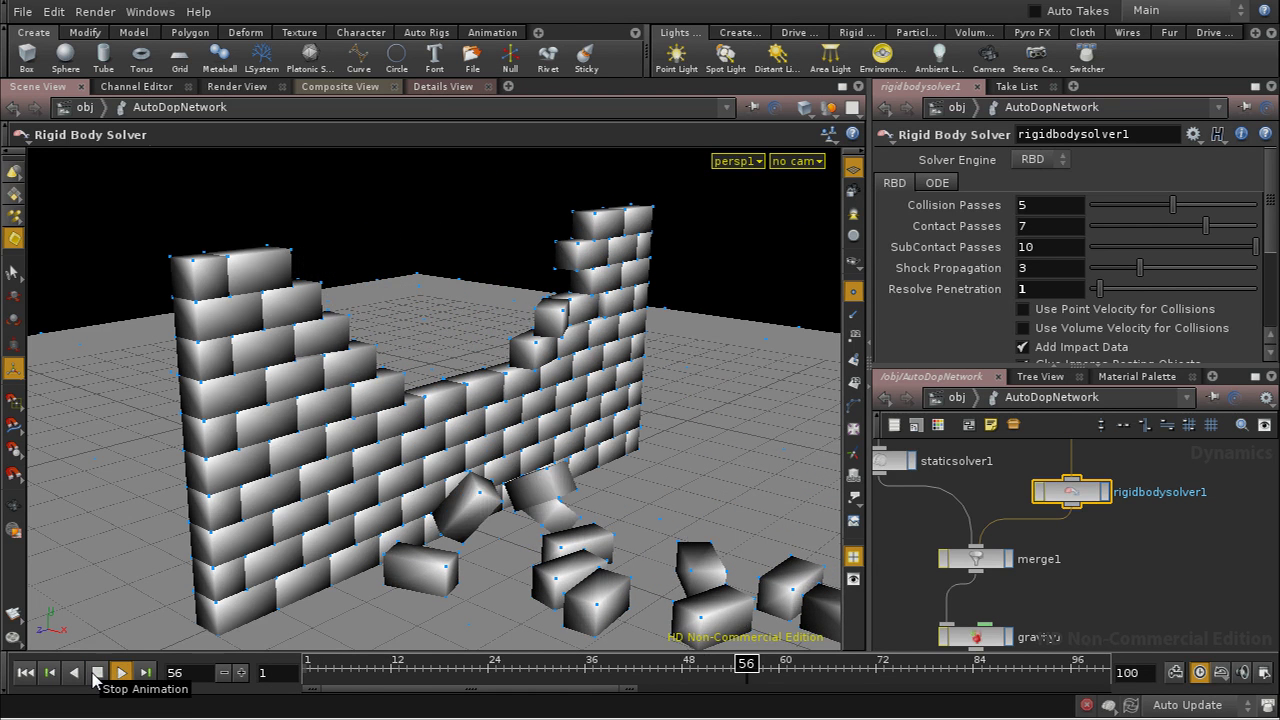
pyautogui.click(97, 673)
pyautogui.press('Escape')
pyautogui.moveTo(547, 450); pyautogui.dragTo(478, 462)
pyautogui.moveTo(478, 462); pyautogui.dragTo(471, 545, button='right')
# - Replay the simulation from the first frame and stop at frame 74
pyautogui.click(26, 673)
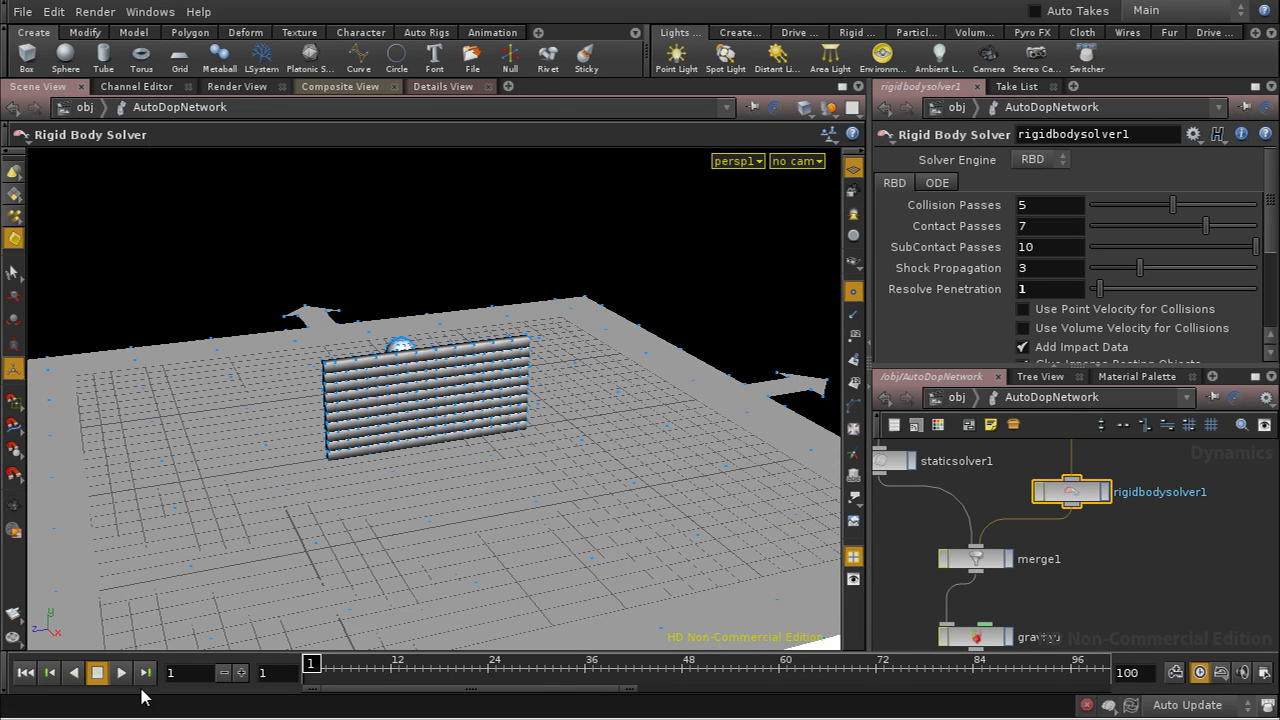
pyautogui.click(122, 675)
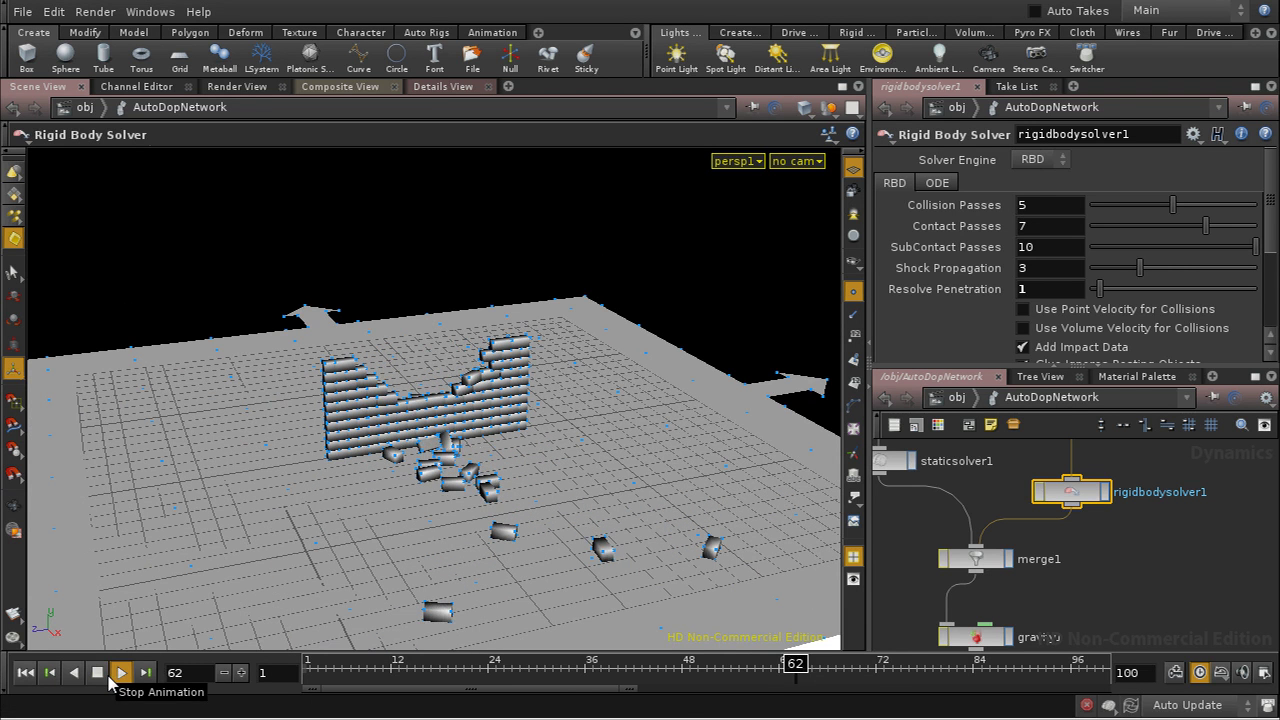
pyautogui.click(97, 673)
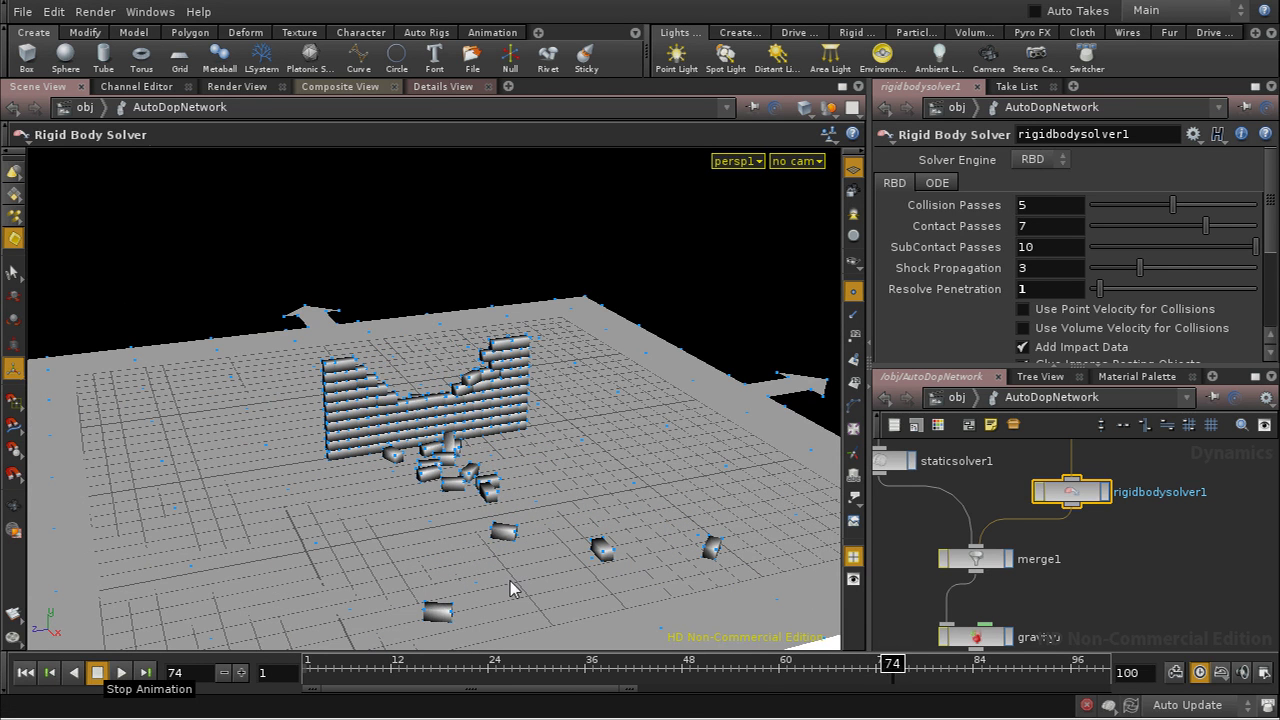